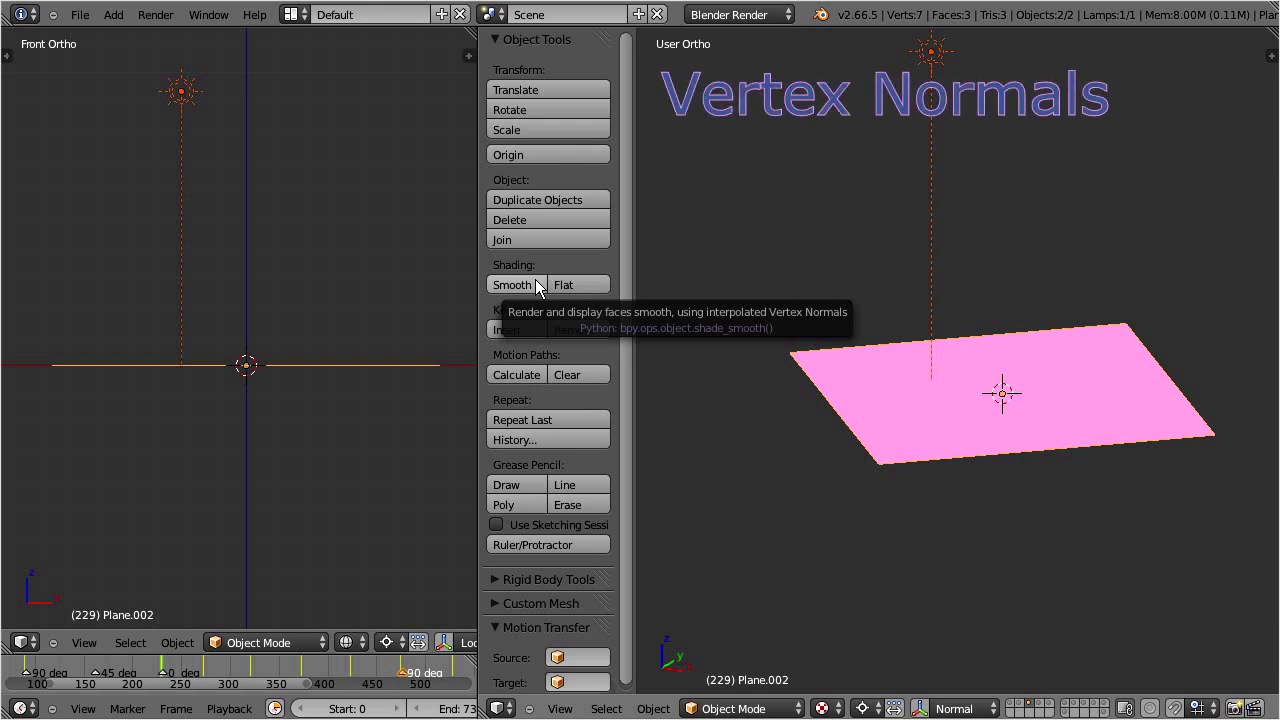
# Give the pink plane smooth shading and bring up the interaction mode list
pyautogui.click(536, 285)
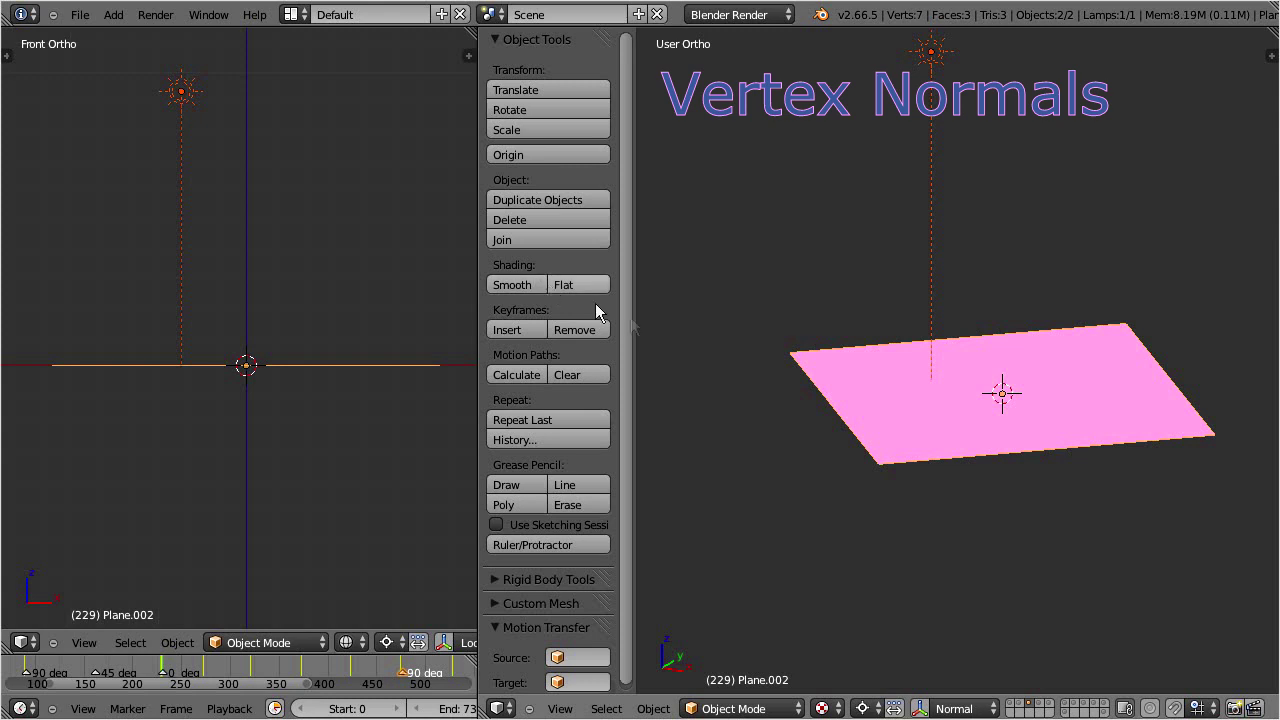
pyautogui.click(796, 708)
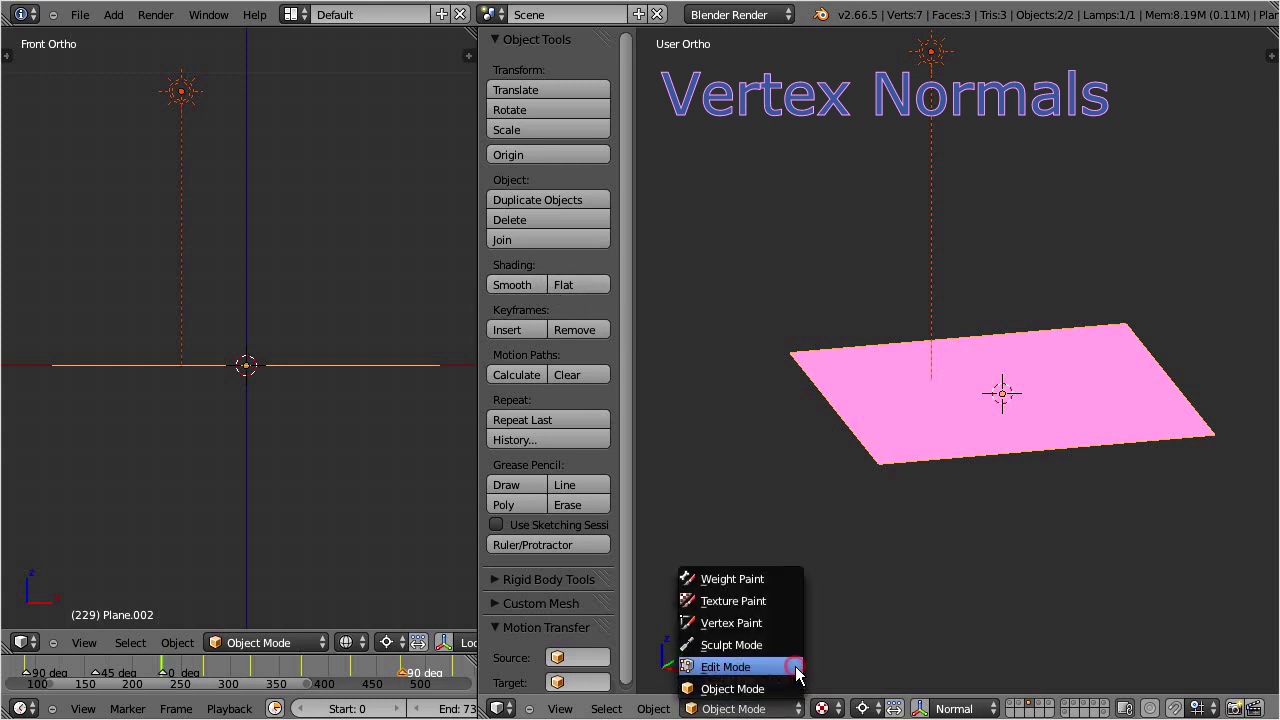
# Enter Edit Mode on Plane.002 and display its vertex normals as lines
pyautogui.click(796, 667)
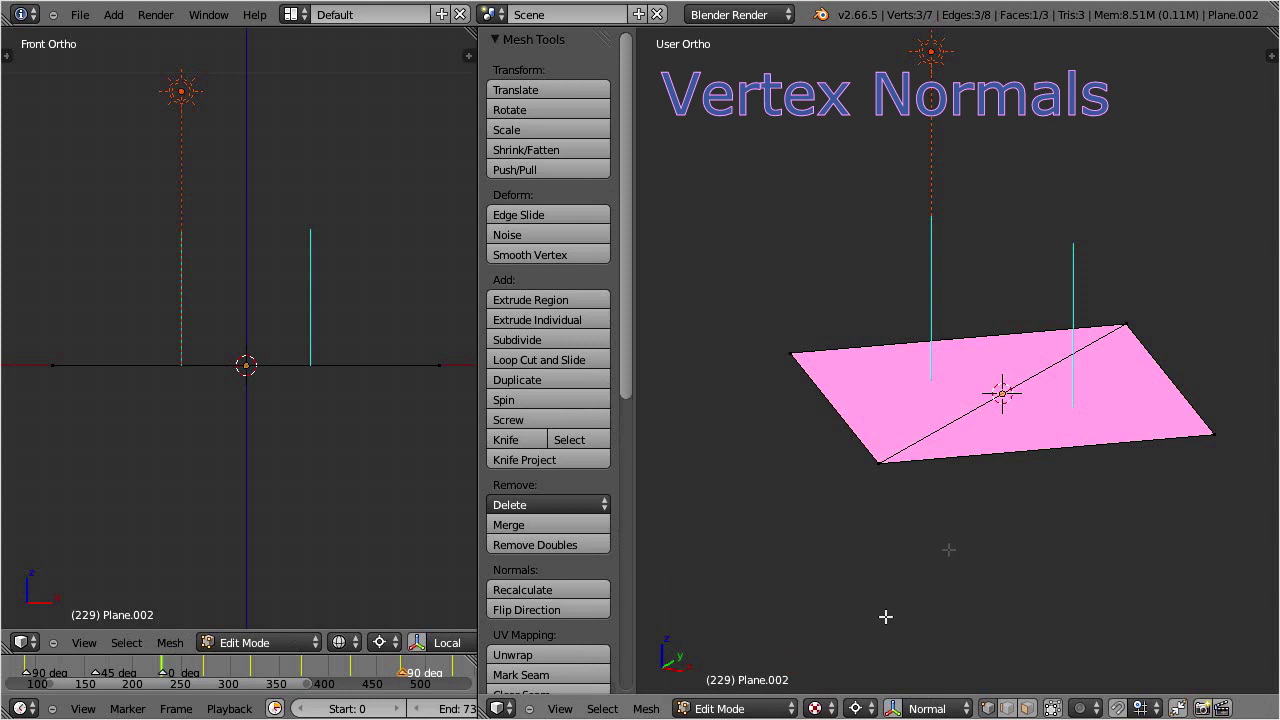
pyautogui.click(1271, 57)
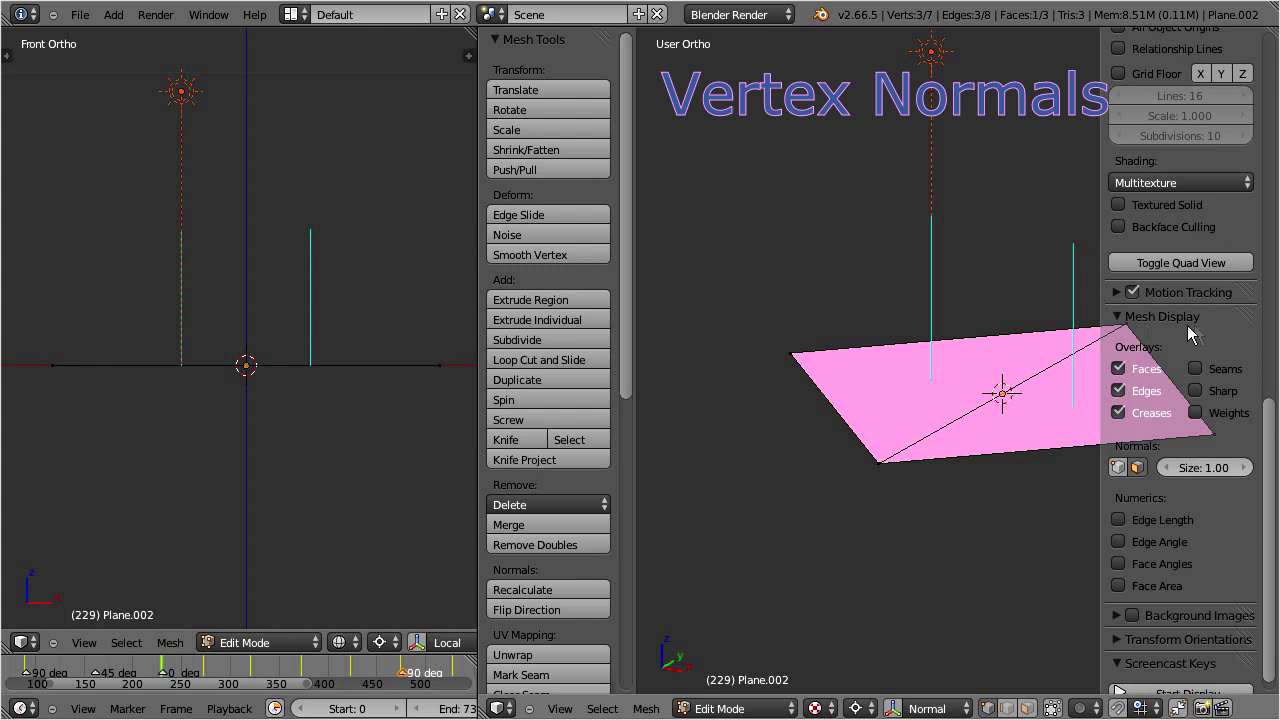
pyautogui.click(1117, 467)
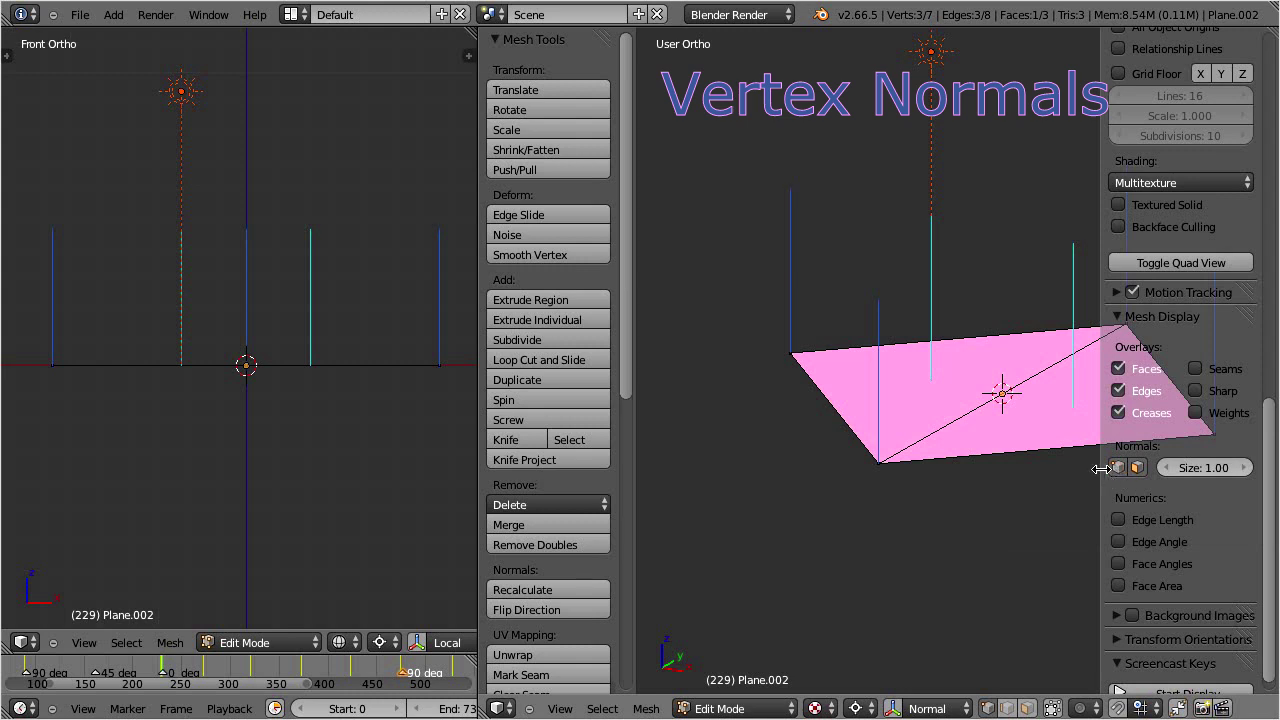
pyautogui.moveTo(1101, 468); pyautogui.dragTo(1268, 482)
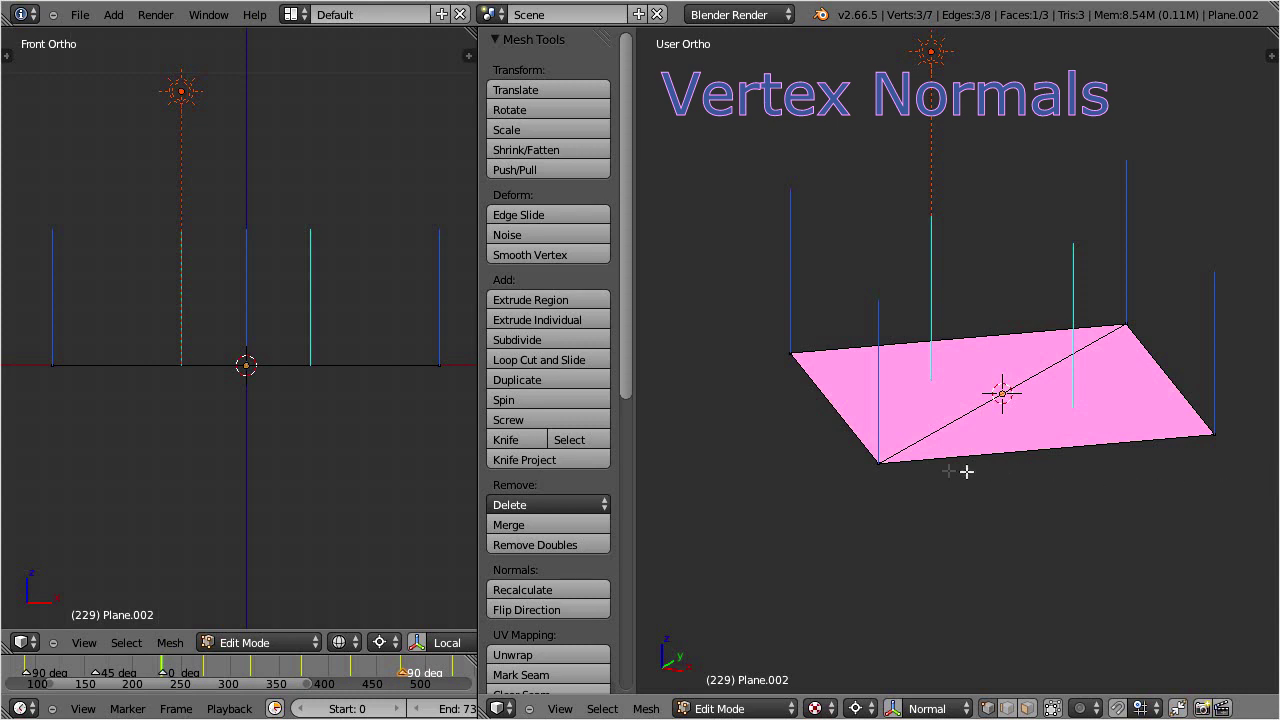
# Select the plane's right corner vertex and start rotating it about the 3D cursor
pyautogui.rightClick(877, 463)
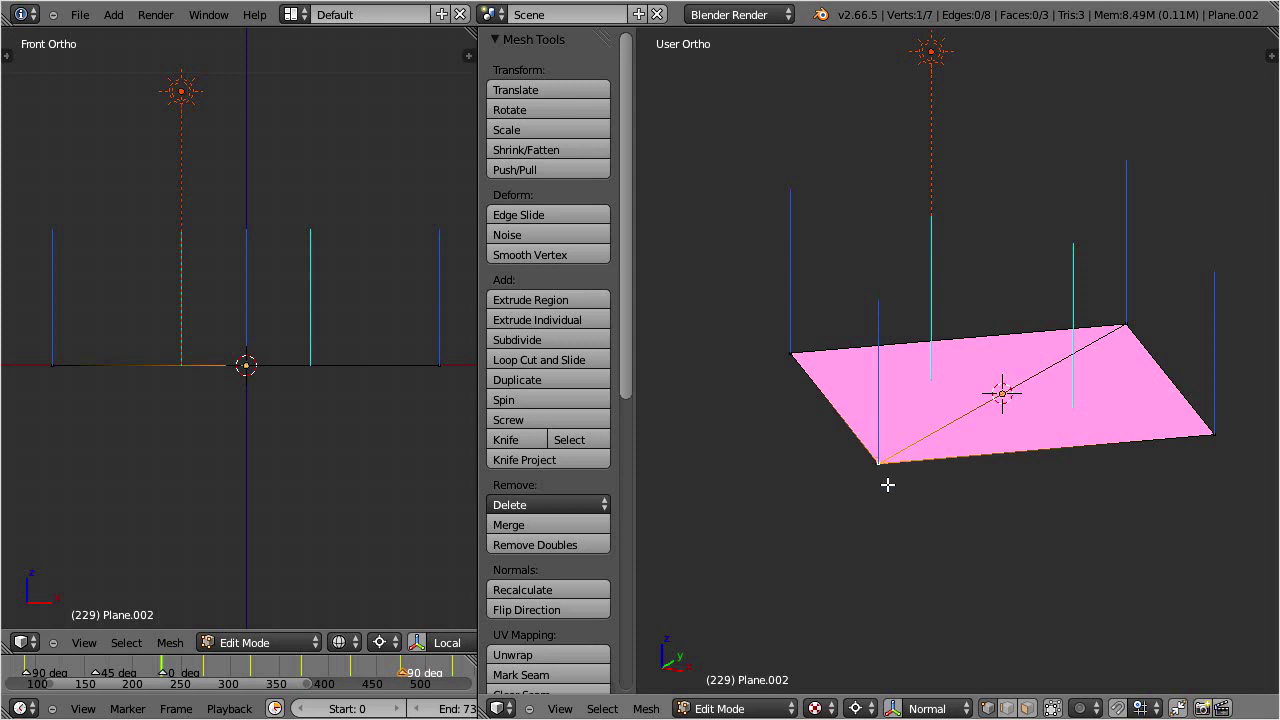
pyautogui.rightClick(1212, 437)
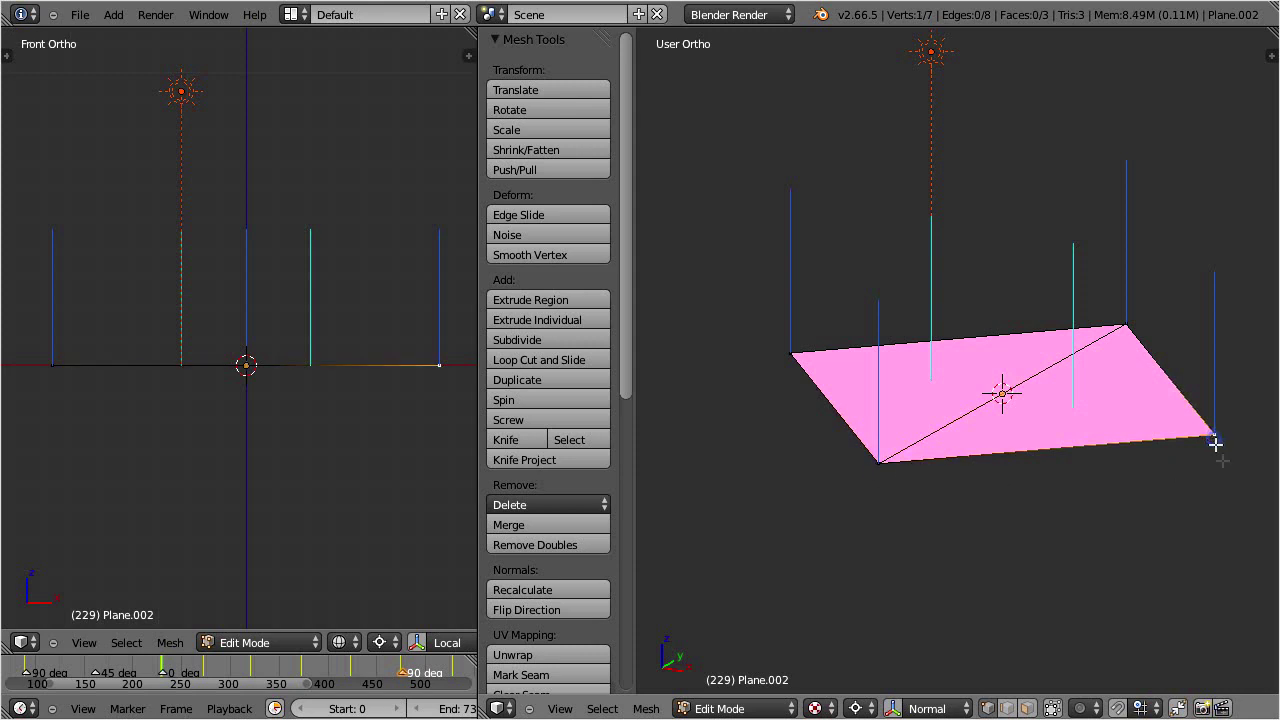
pyautogui.rightClick(1128, 326)
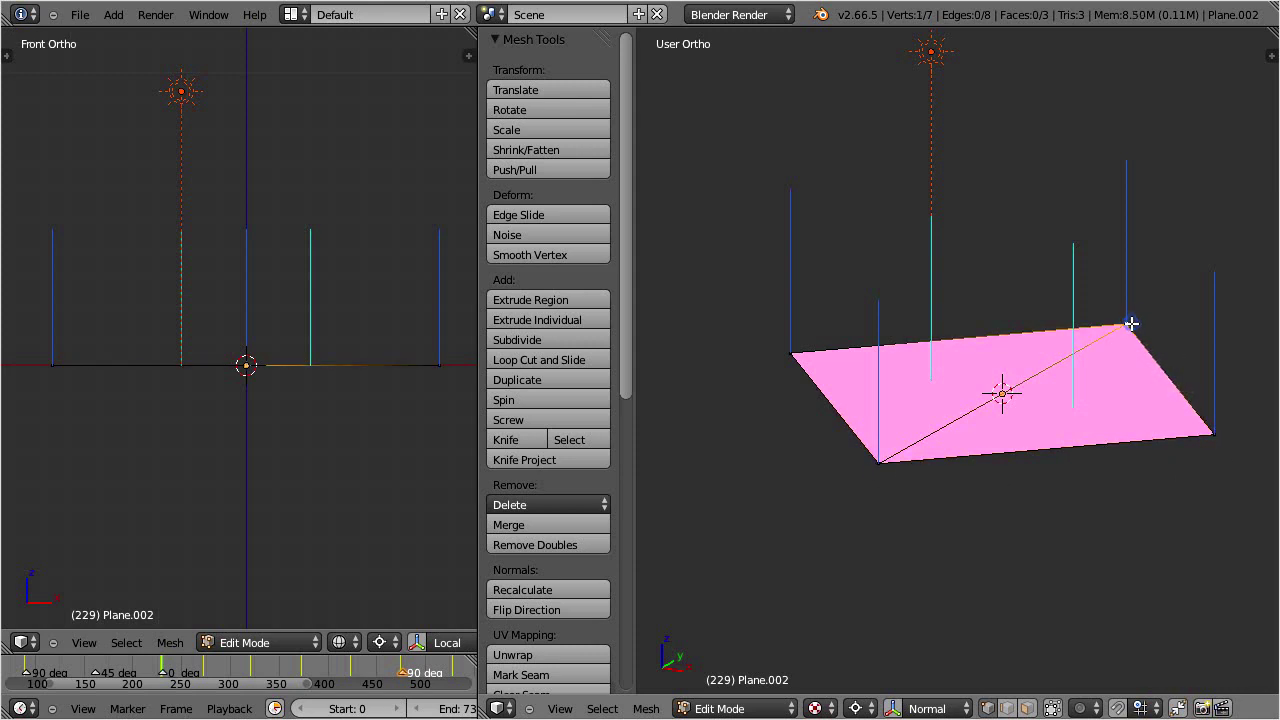
pyautogui.rightClick(789, 350)
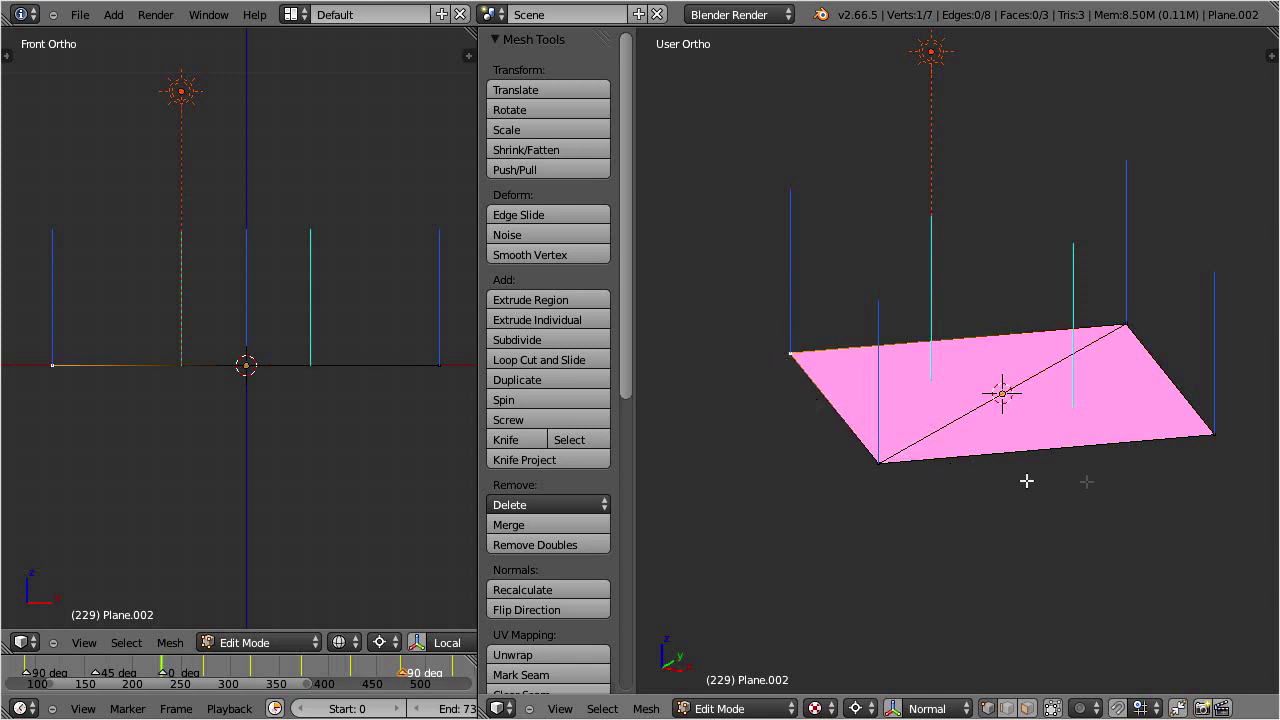
pyautogui.rightClick(1214, 436)
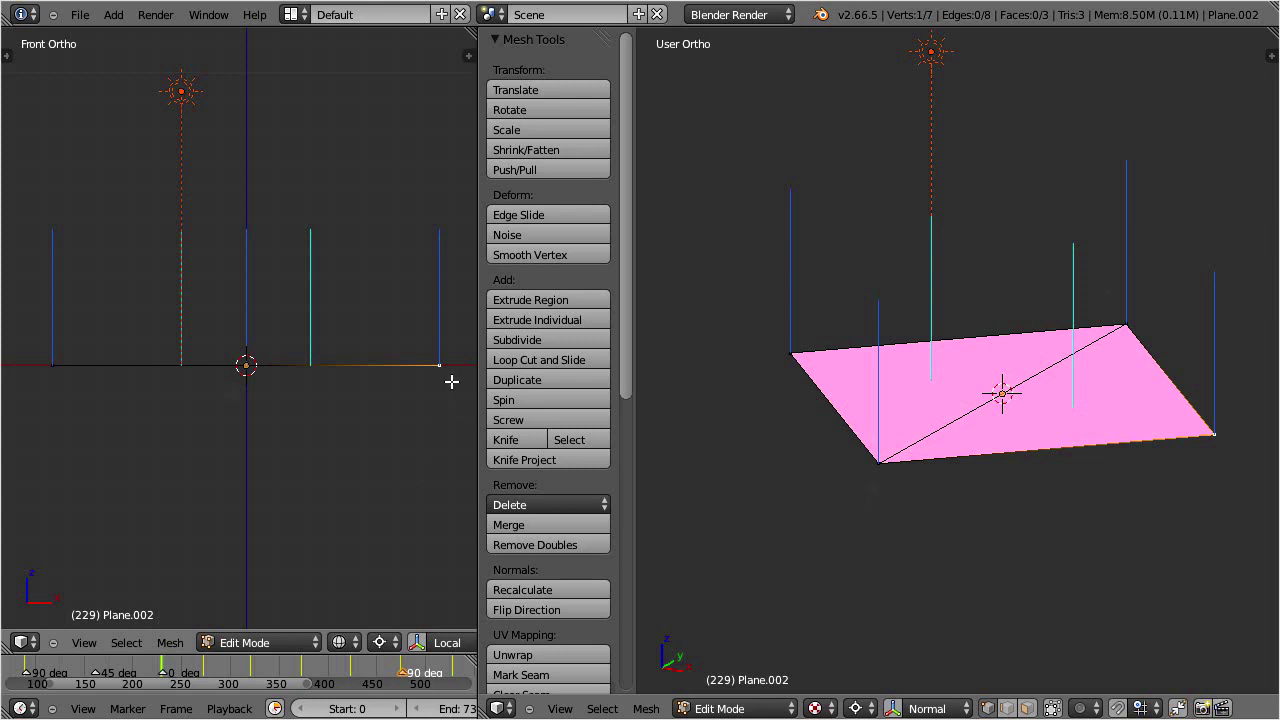
pyautogui.press('r')
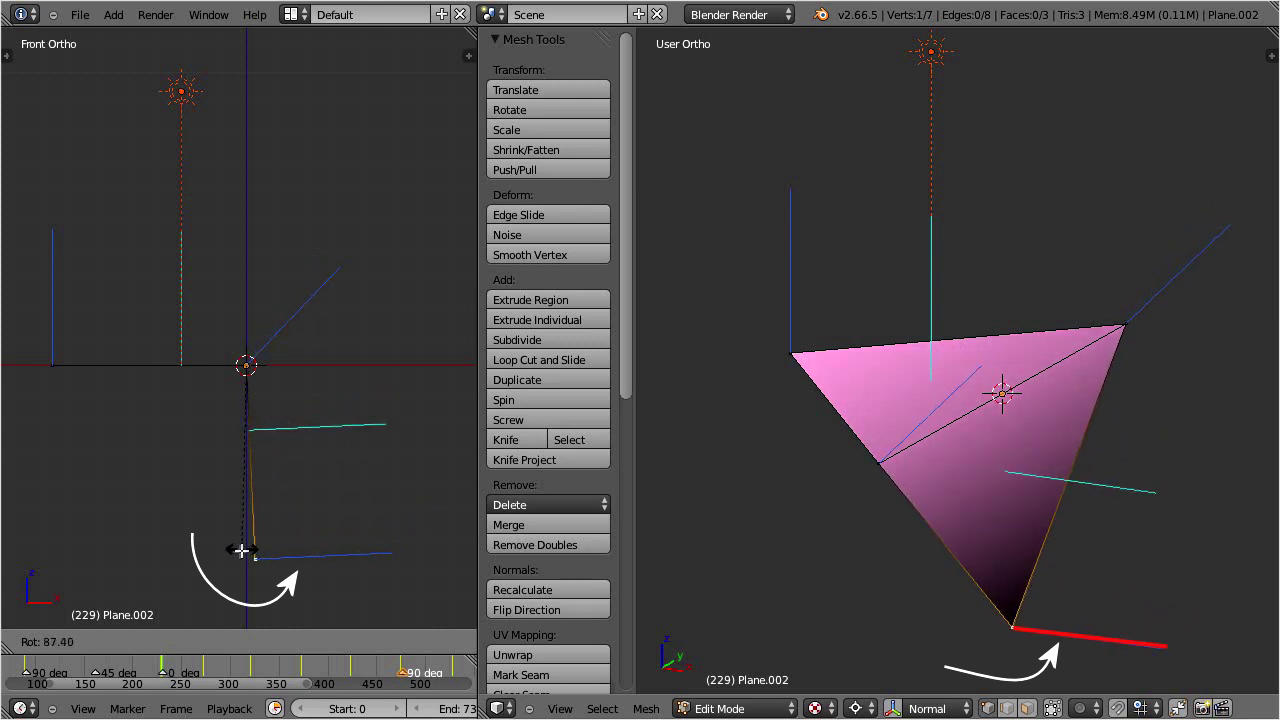
# Confirm the corner vertex rotation snapped at exactly 90 degrees
pyautogui.click(237, 549)
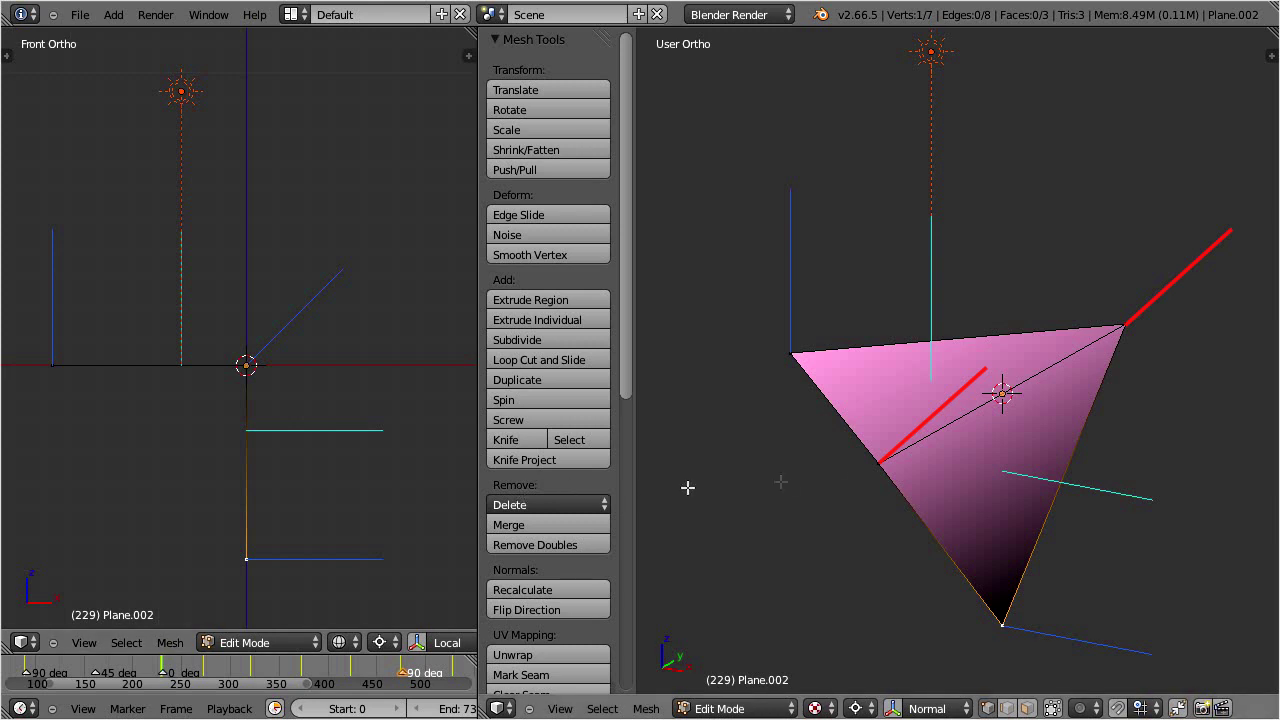
pyautogui.rightClick(877, 464)
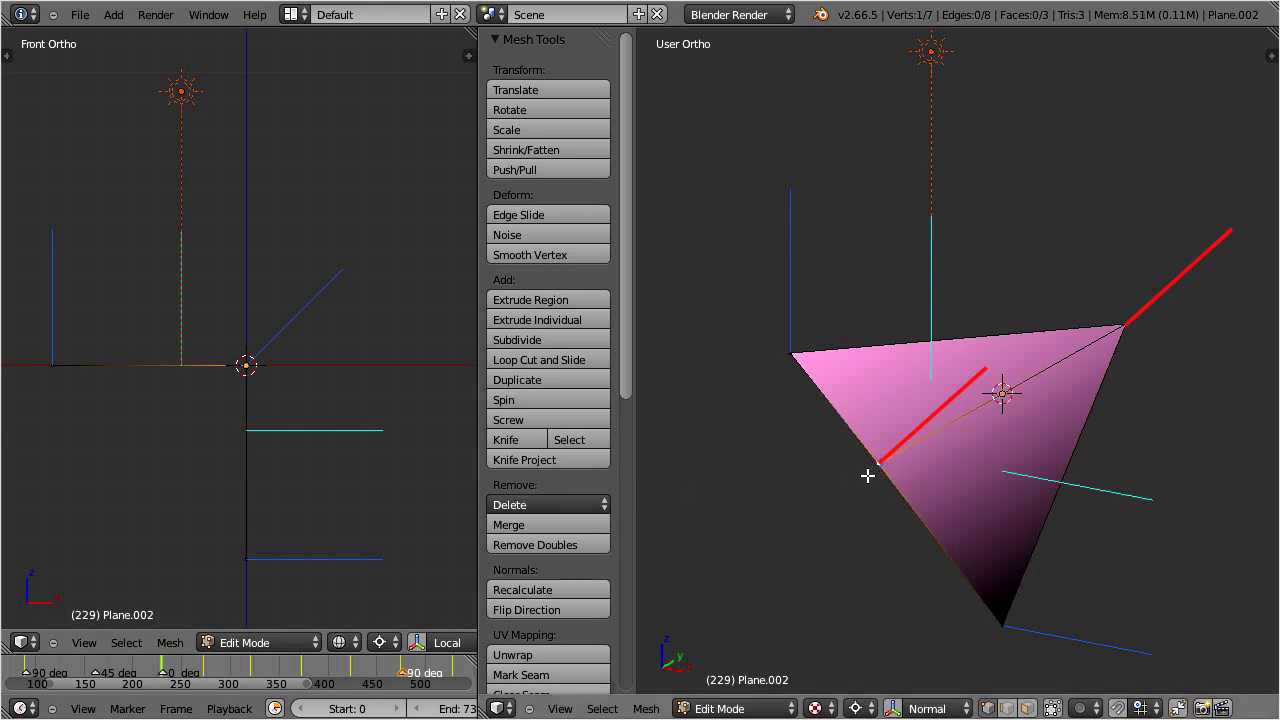
pyautogui.rightClick(1126, 325)
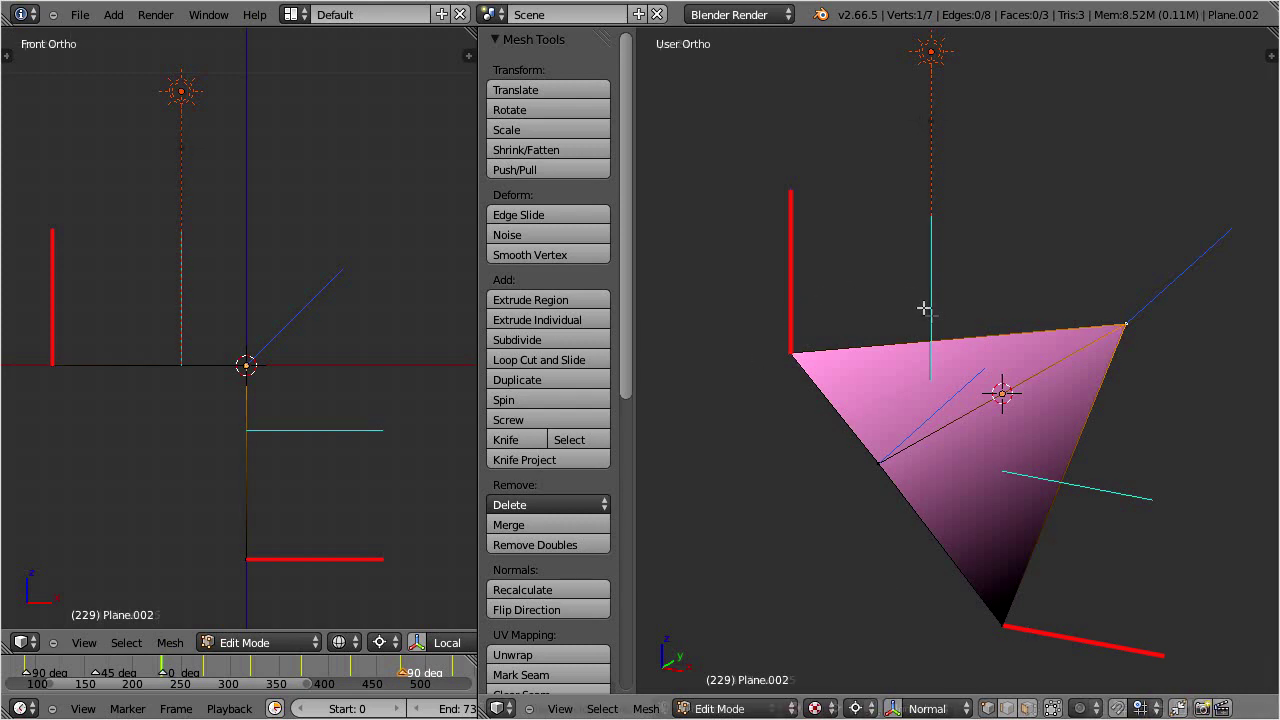
pyautogui.hotkey('alt', 'a')
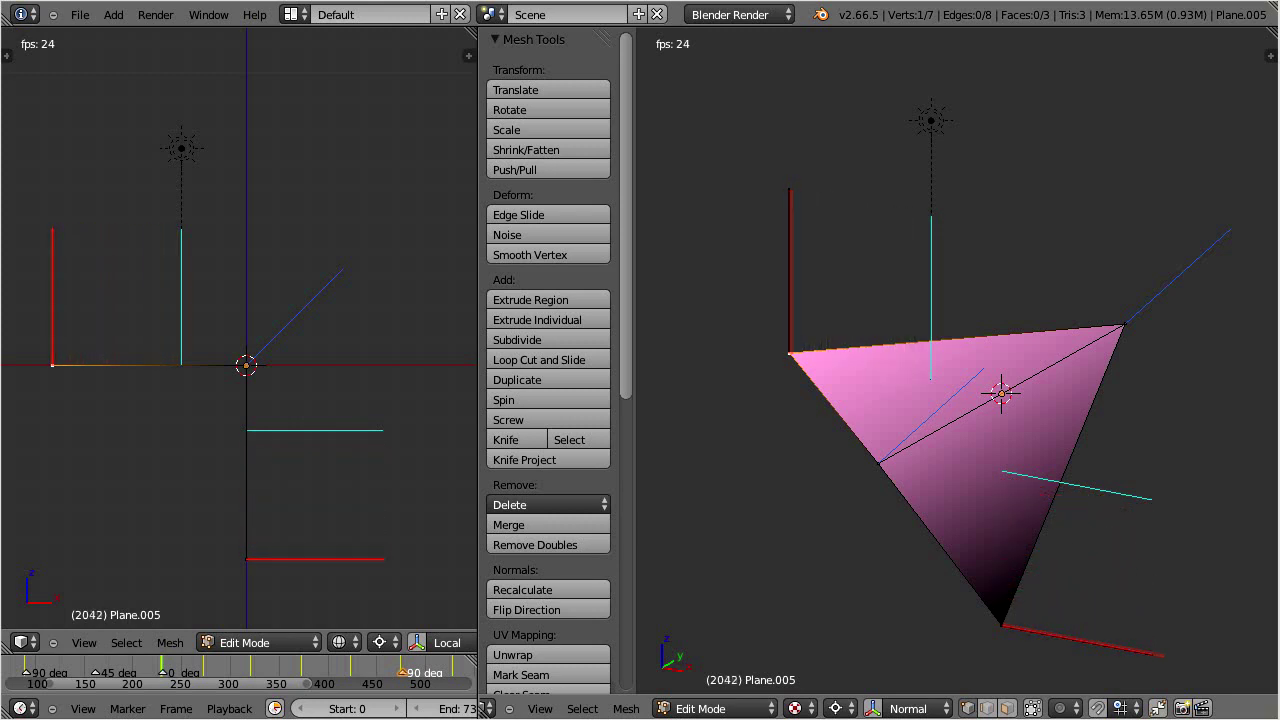
pyautogui.press('Escape')
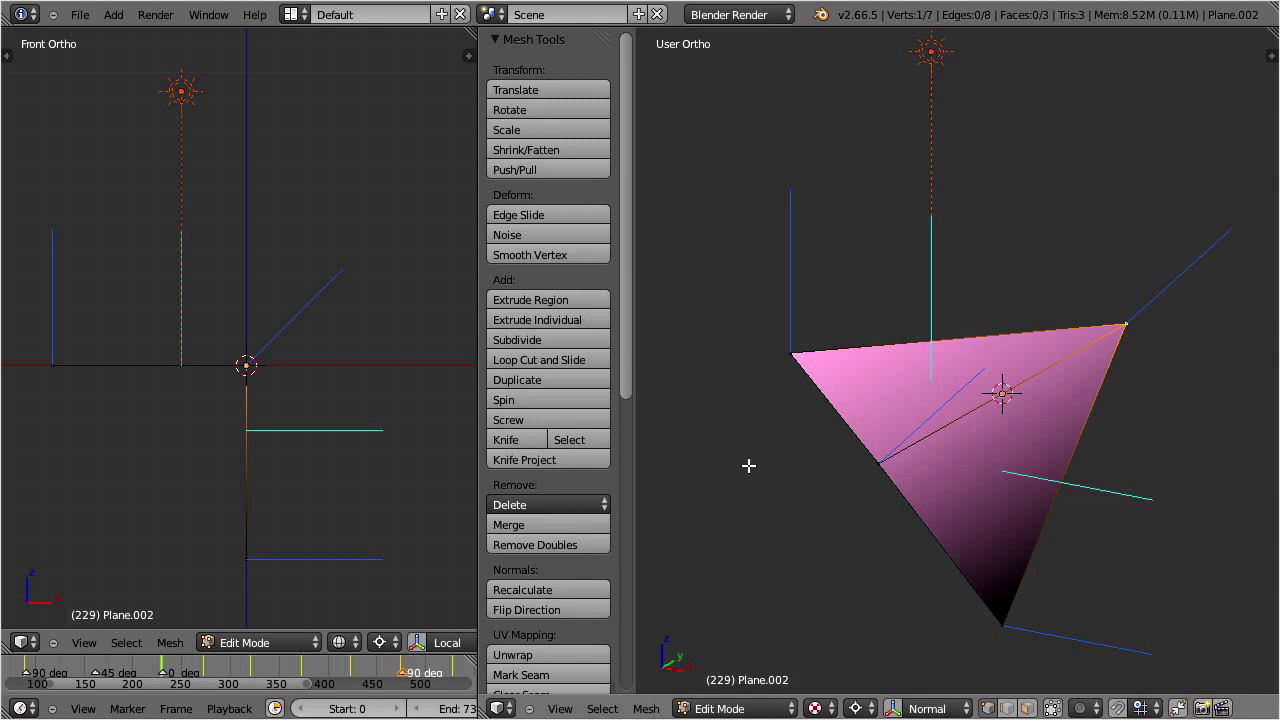
pyautogui.press('KP_7')
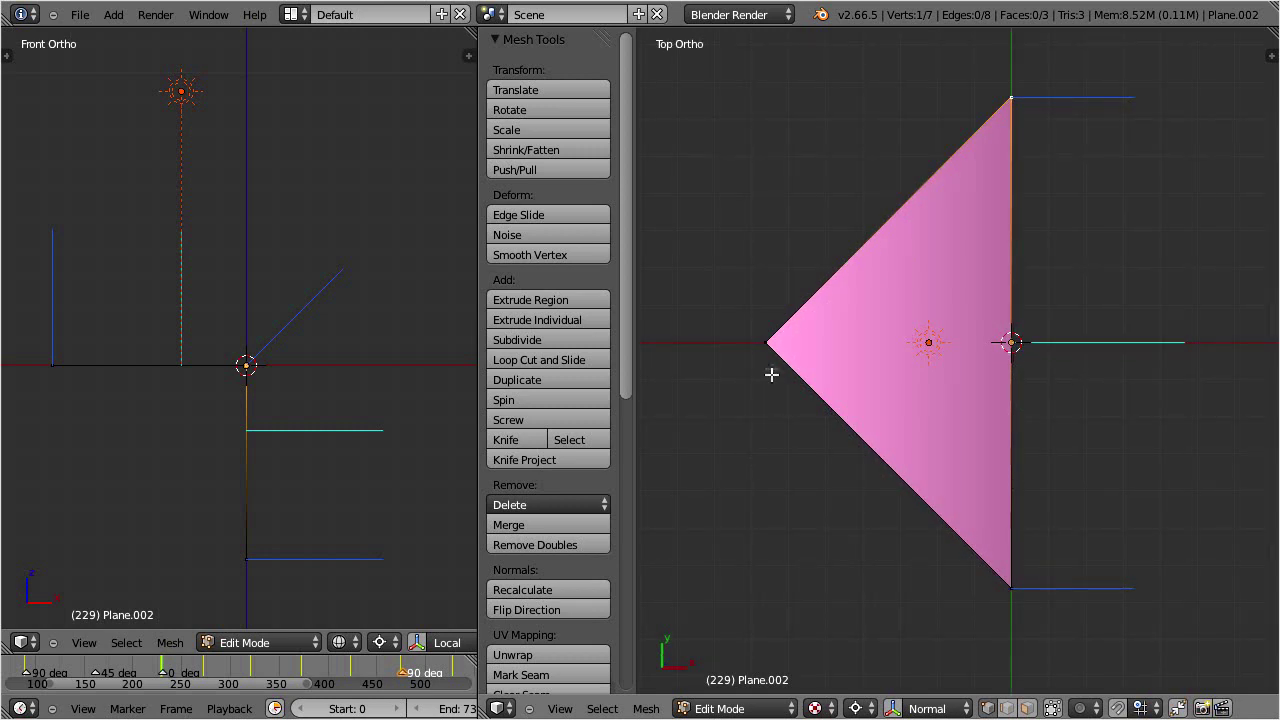
pyautogui.rightClick(766, 343)
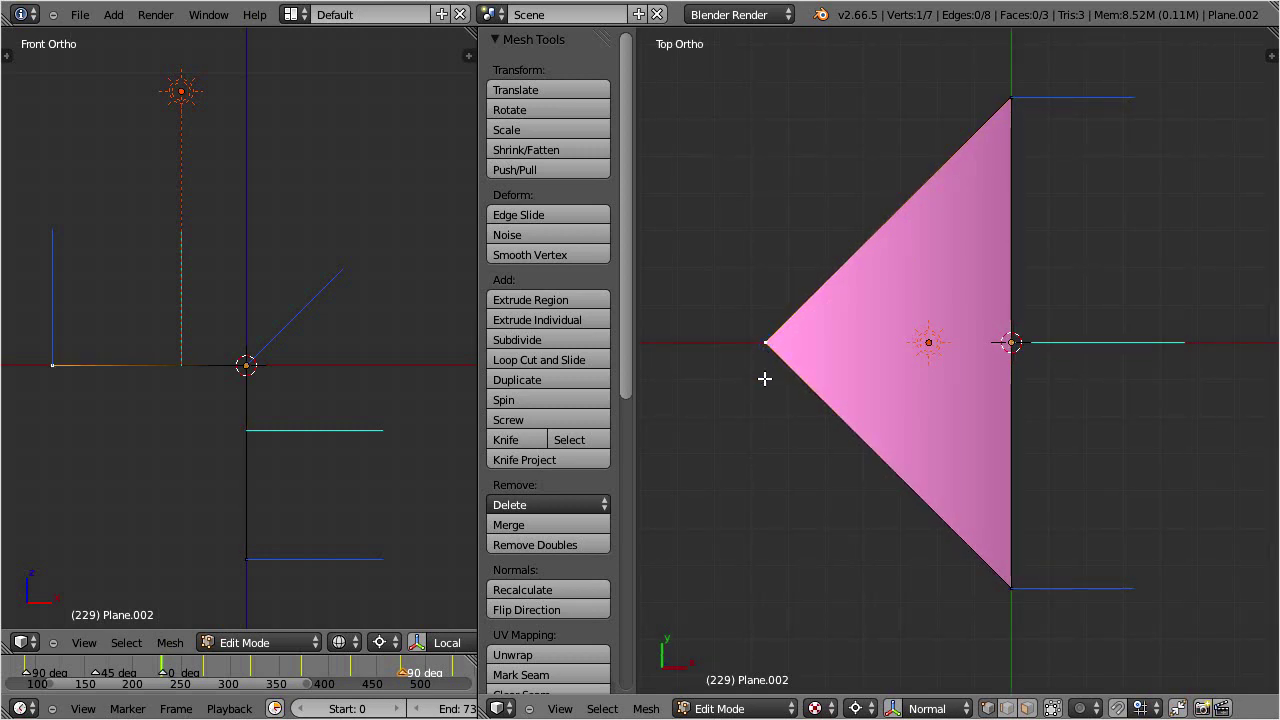
pyautogui.rightClick(1003, 584)
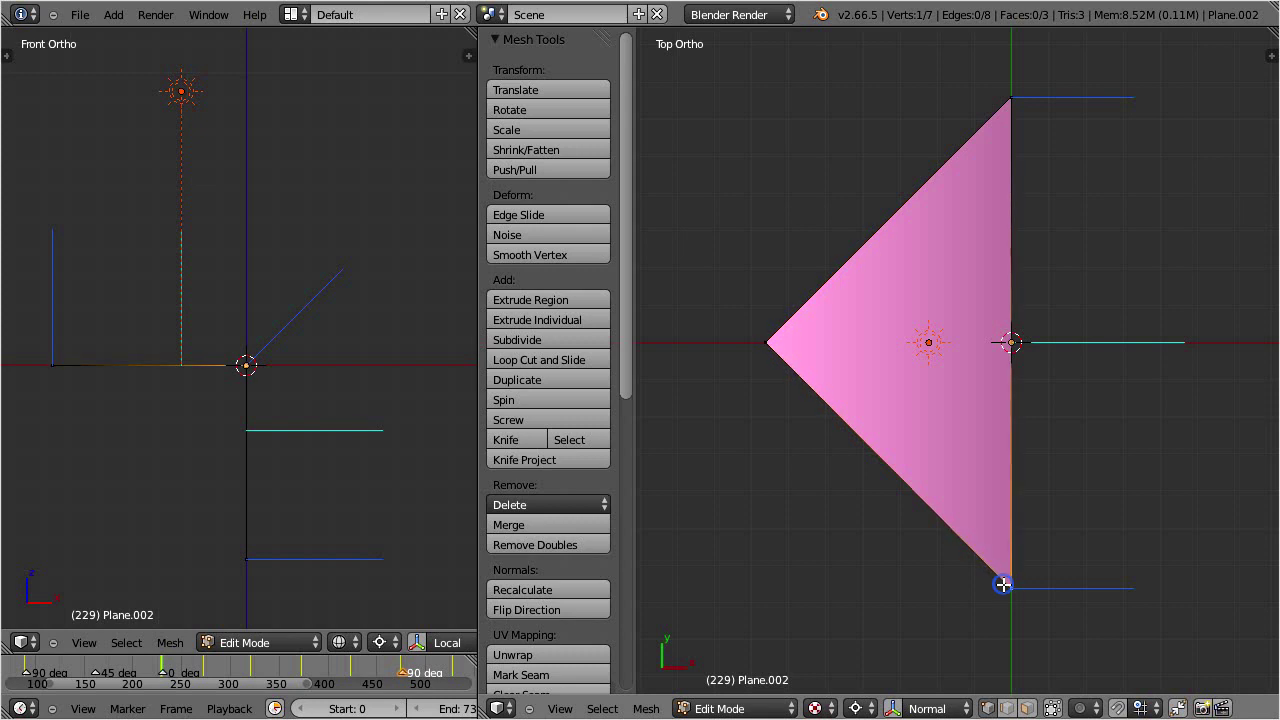
pyautogui.rightClick(1015, 102)
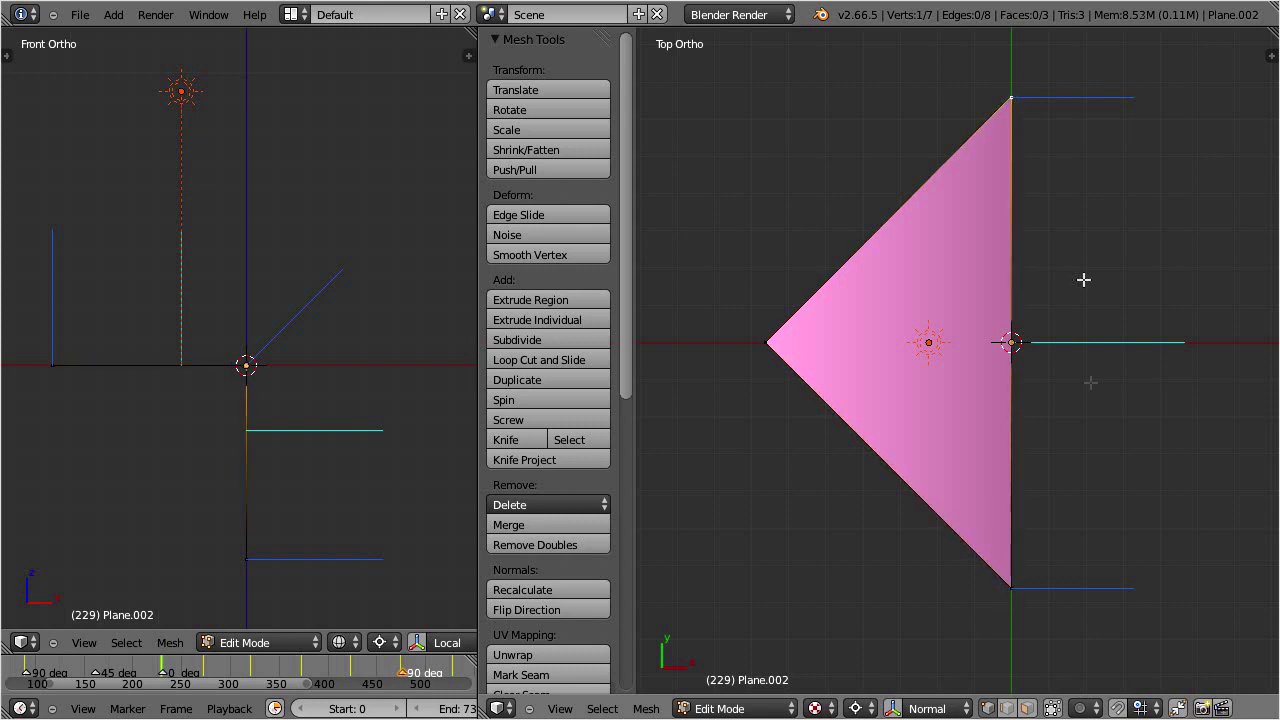
pyautogui.press('KP_3')
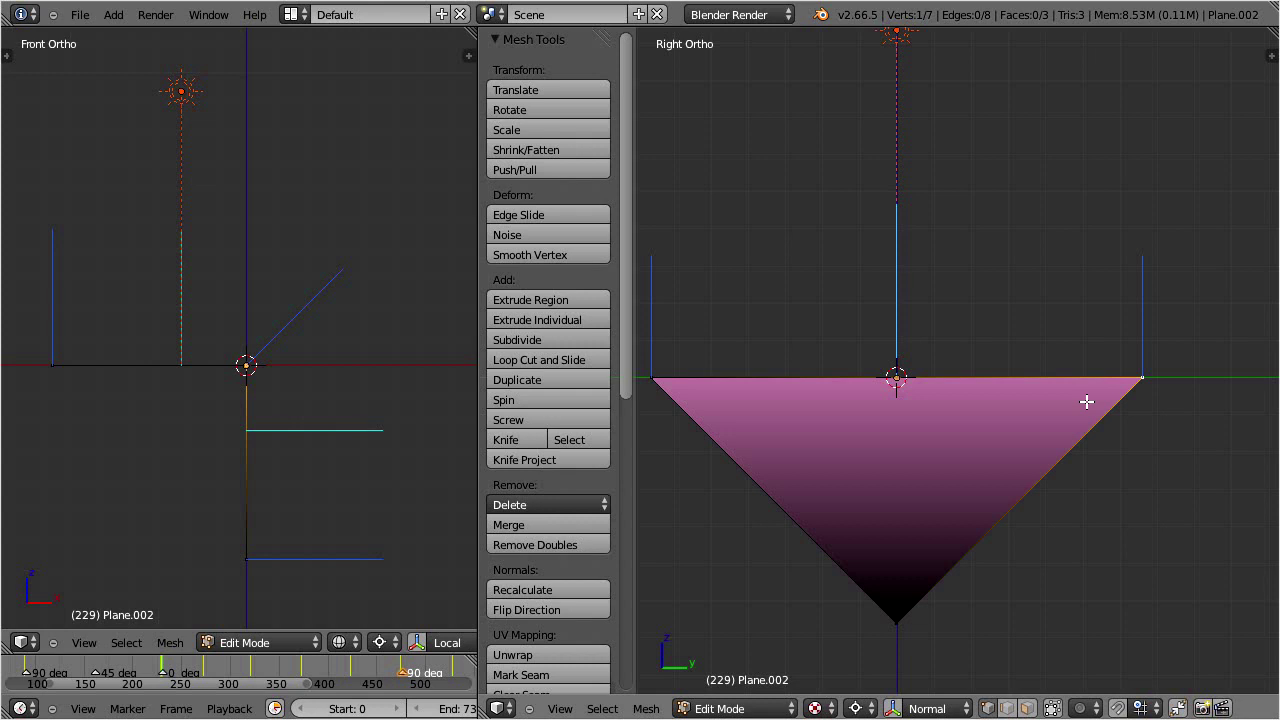
pyautogui.rightClick(904, 627)
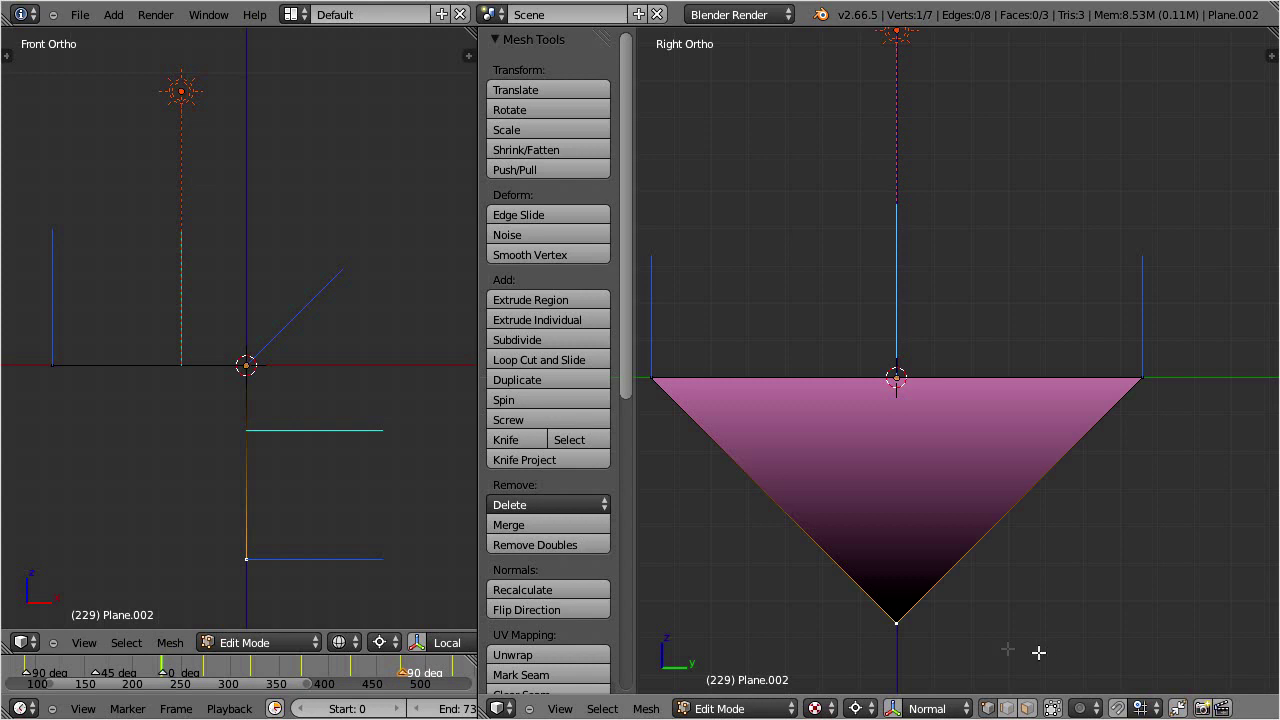
pyautogui.rightClick(55, 370)
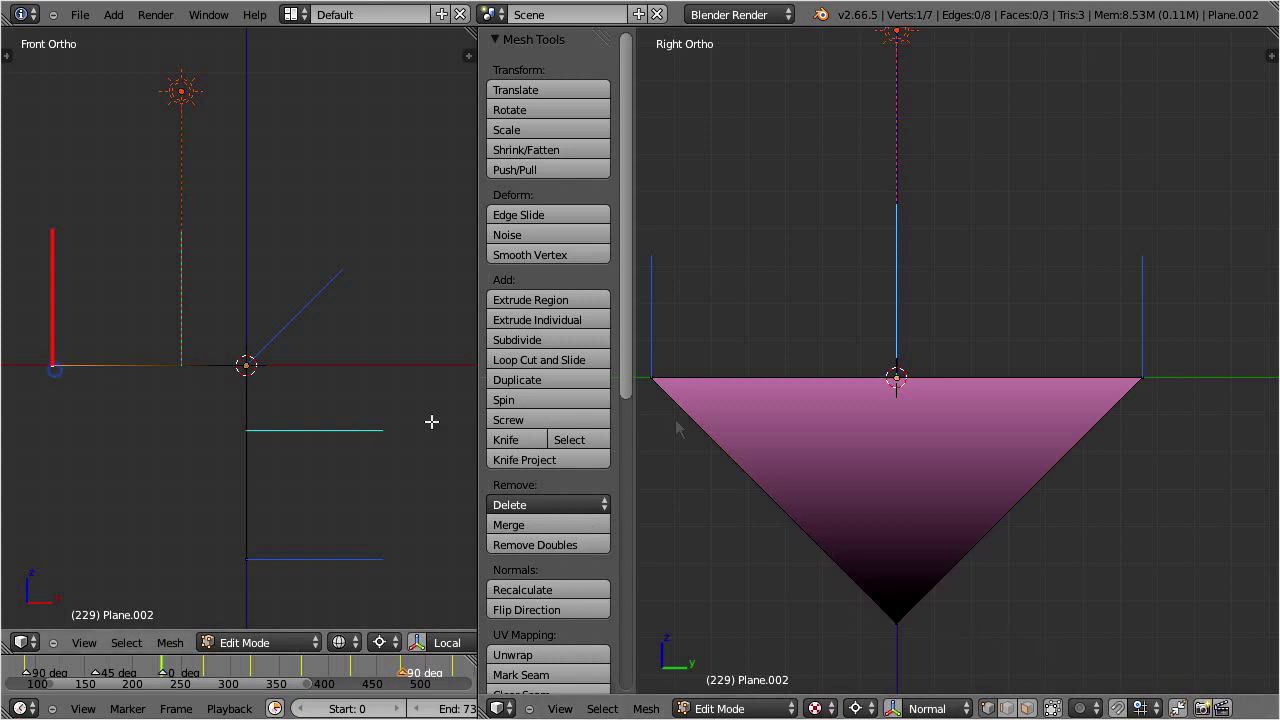
pyautogui.moveTo(780, 408); pyautogui.dragTo(912, 313, button='middle')
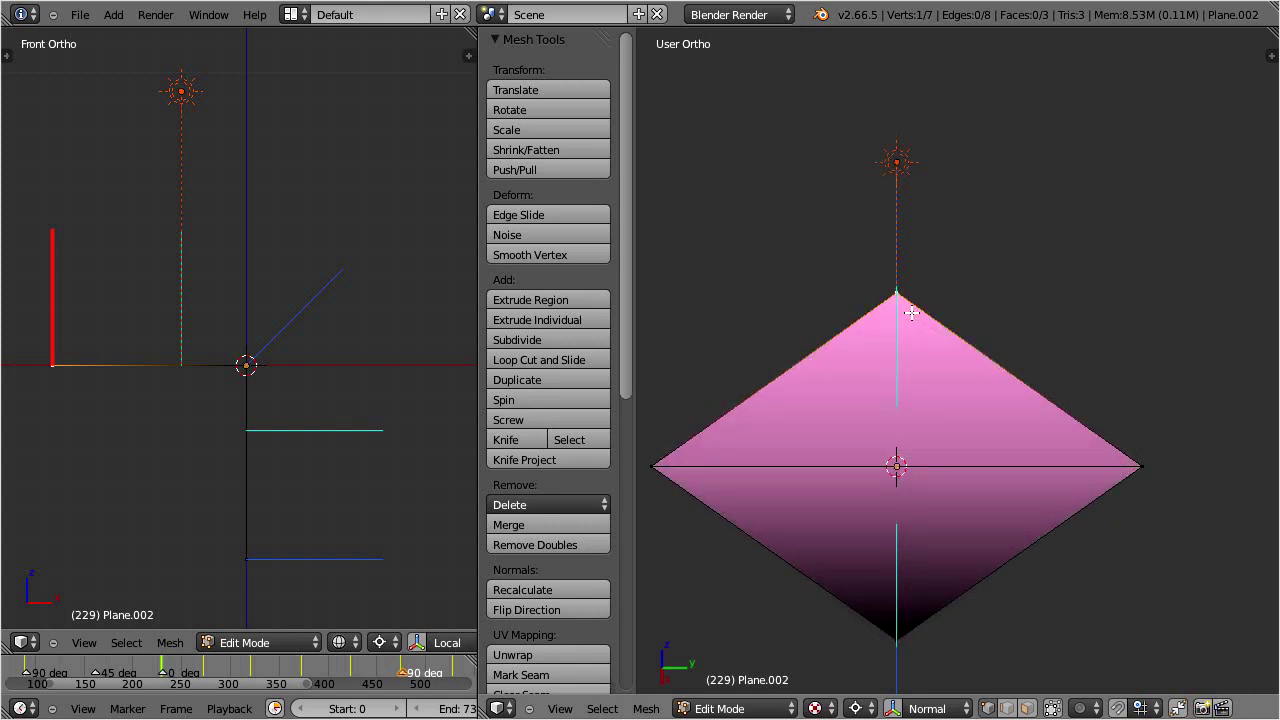
pyautogui.rightClick(655, 466)
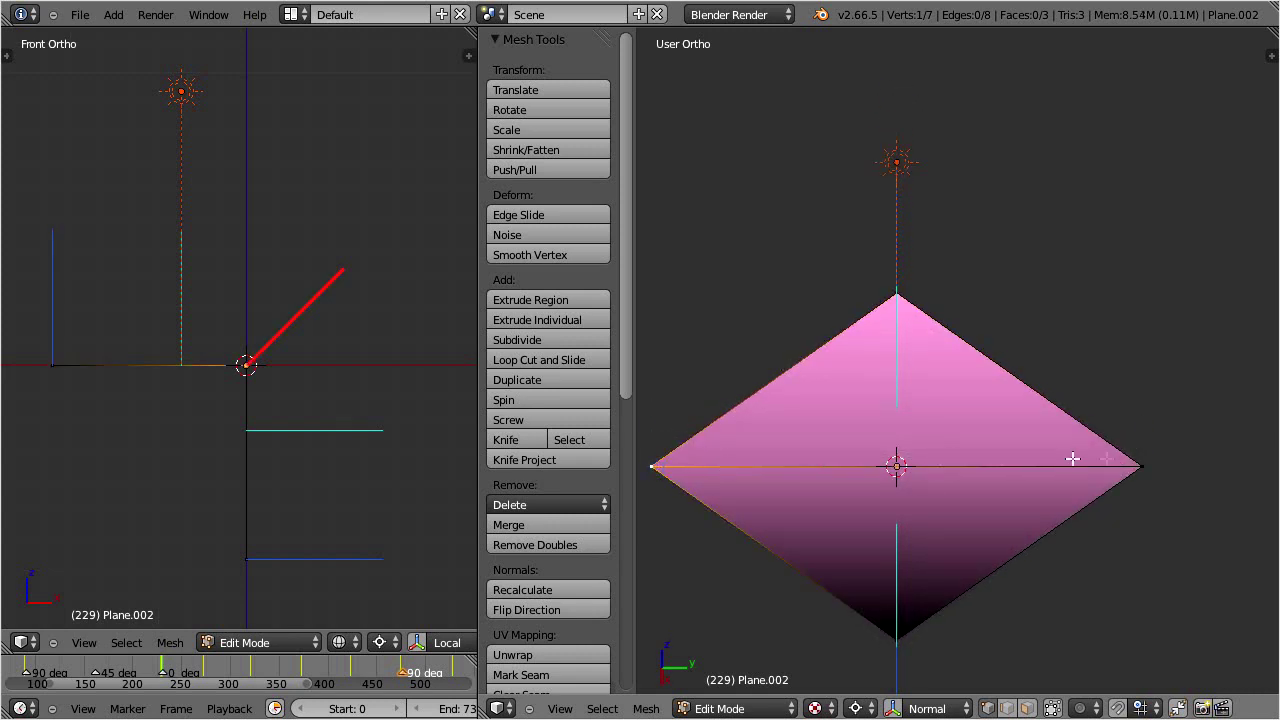
pyautogui.rightClick(1149, 469)
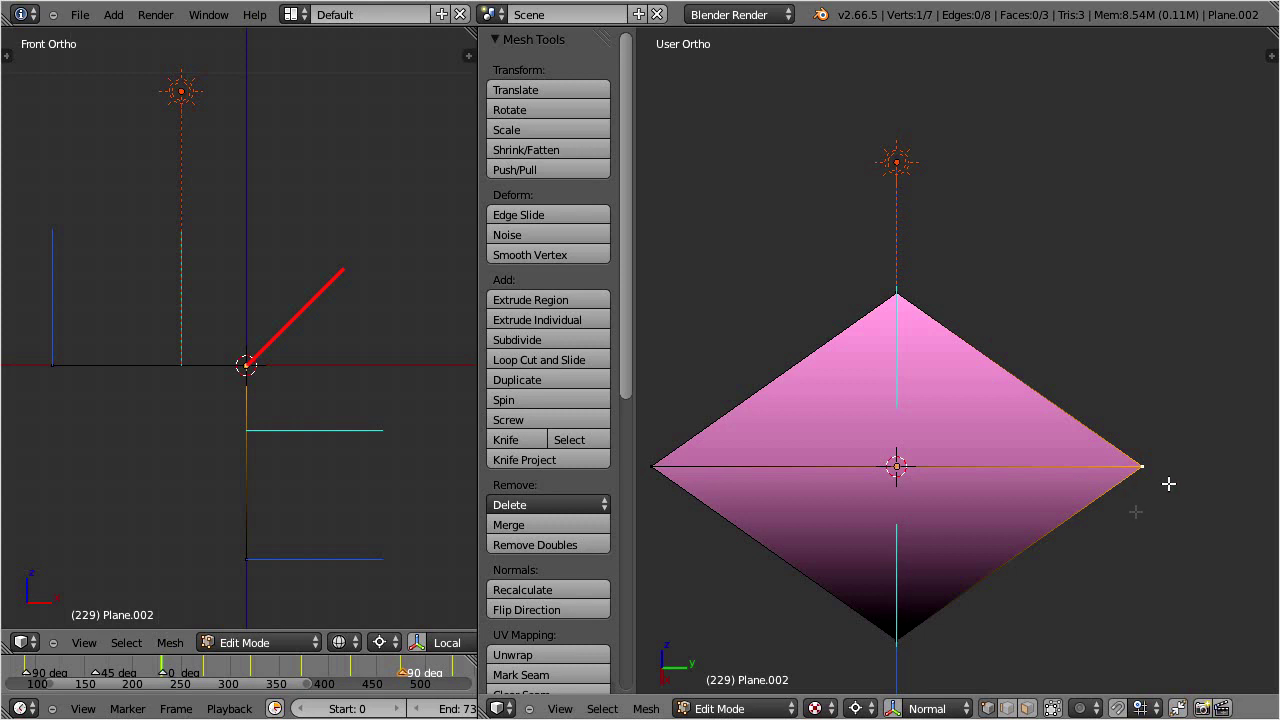
pyautogui.rightClick(905, 638)
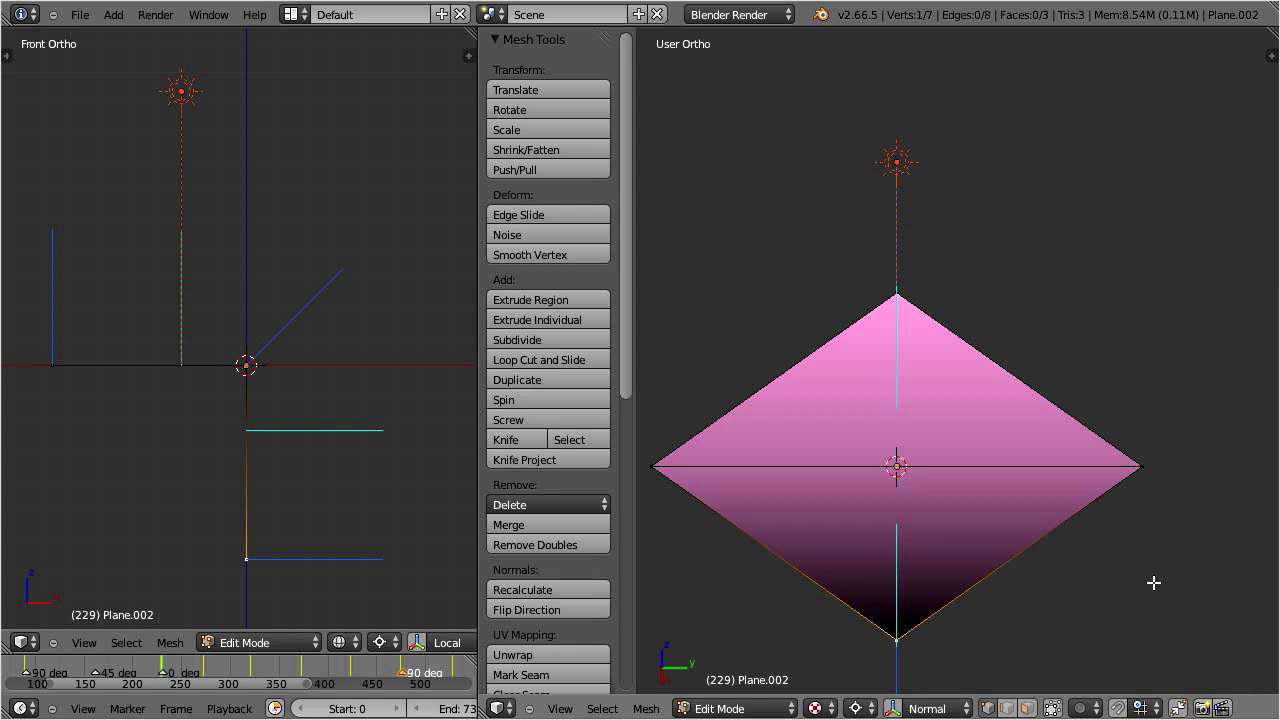
# Switch Plane.002 back to Object Mode and recentre the view on it
pyautogui.press('Tab')
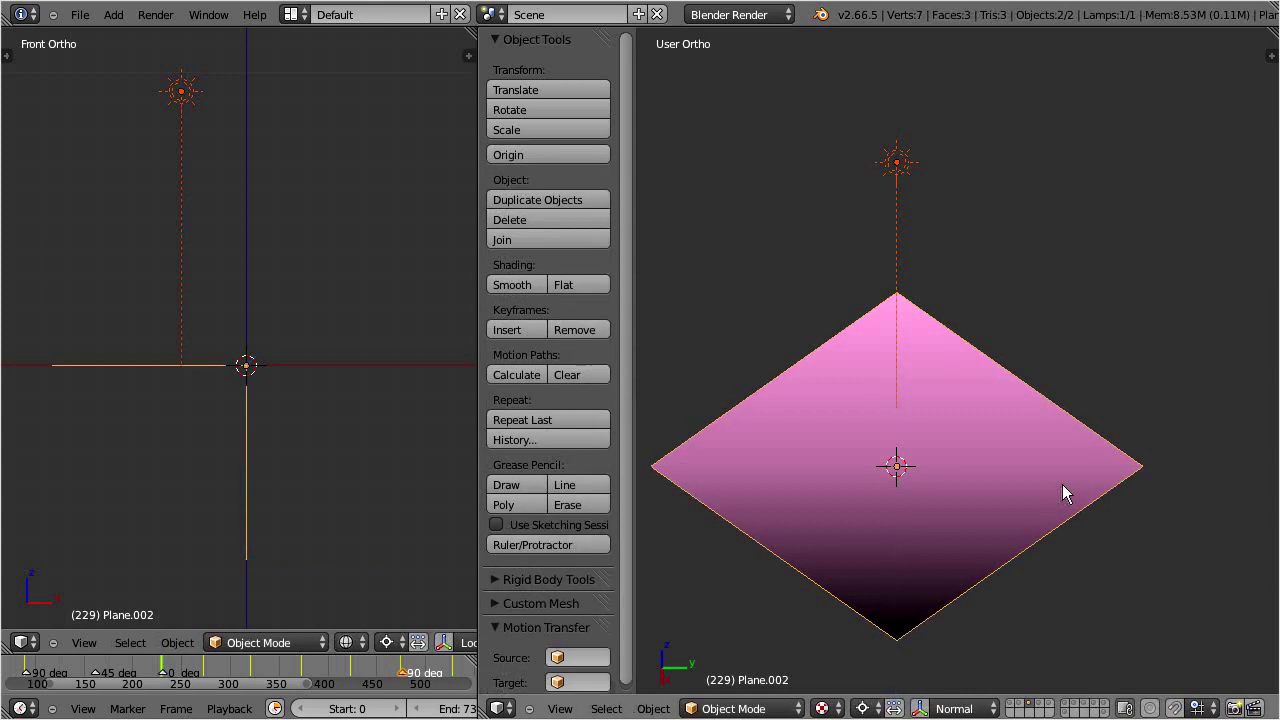
pyautogui.keyDown('shift'); pyautogui.moveTo(1054, 489); pyautogui.dragTo(1119, 431, button='middle'); pyautogui.keyUp('shift')
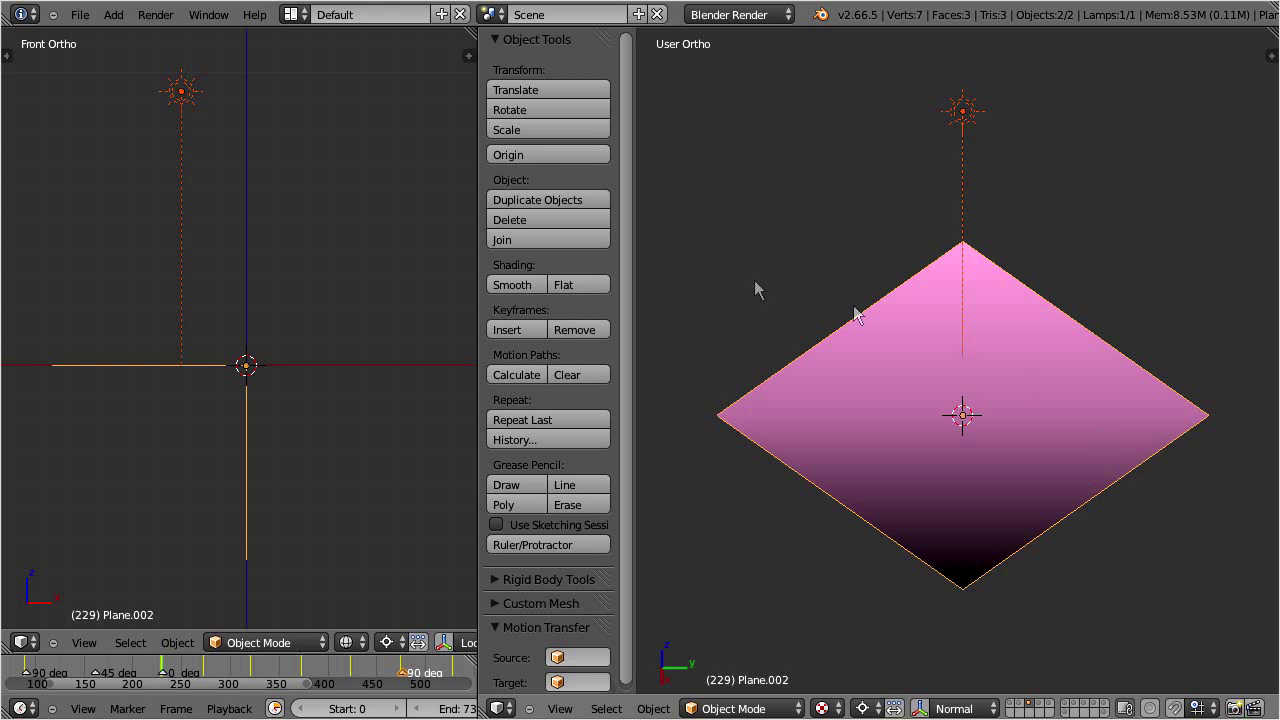
# Apply flat shading to Plane.002 and re-enter Edit Mode on its mesh
pyautogui.click(576, 285)
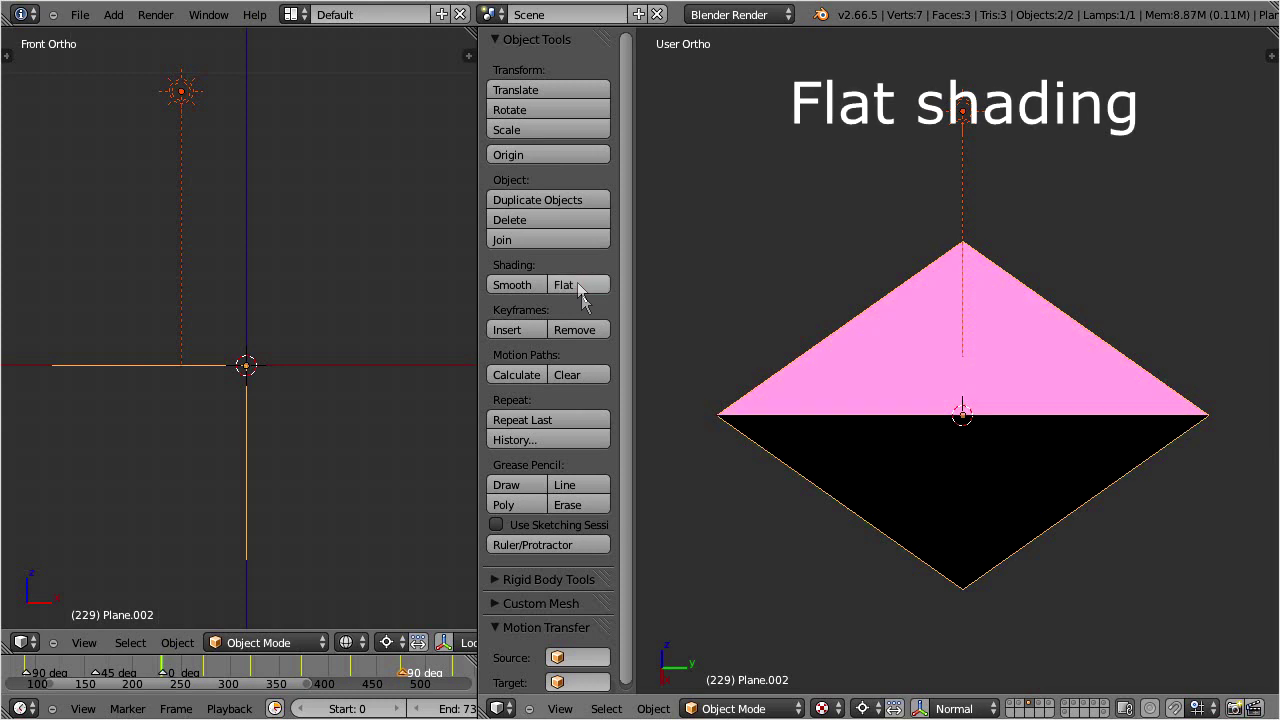
pyautogui.rightClick(803, 441)
pyautogui.moveTo(810, 452); pyautogui.dragTo(903, 457, button='middle')
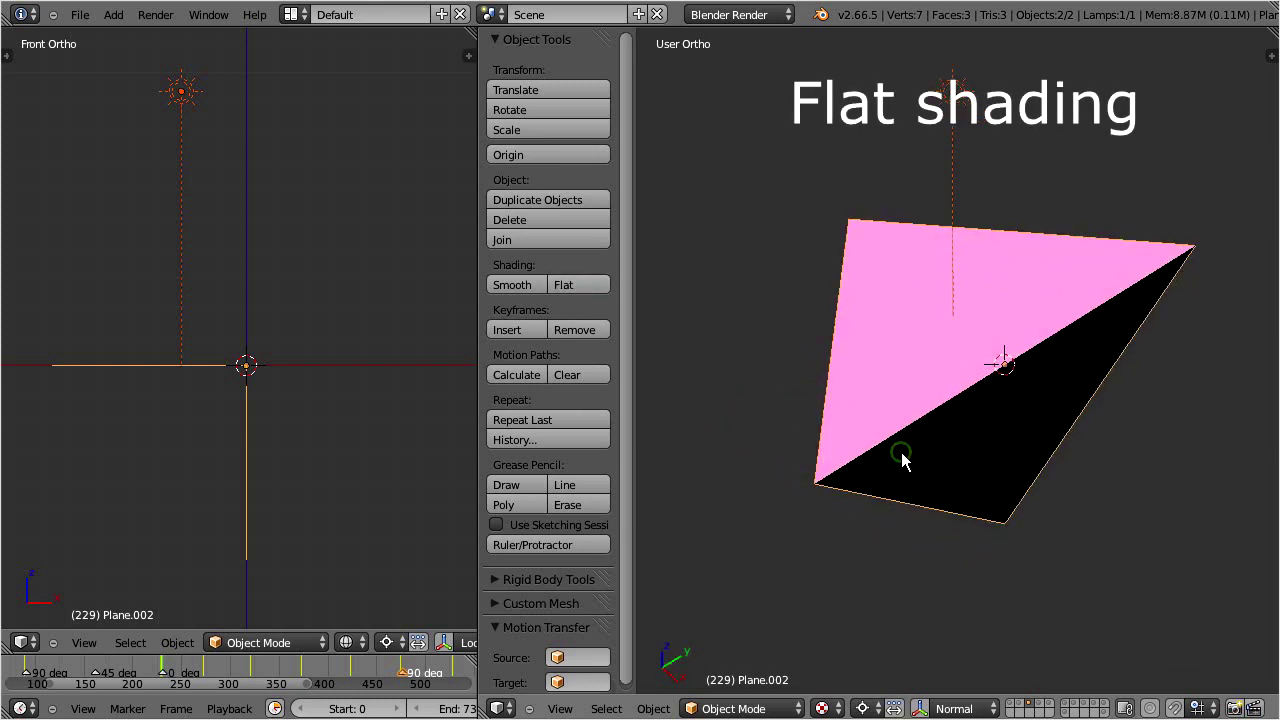
pyautogui.press('Tab')
pyautogui.moveTo(873, 400); pyautogui.dragTo(985, 452, button='middle')
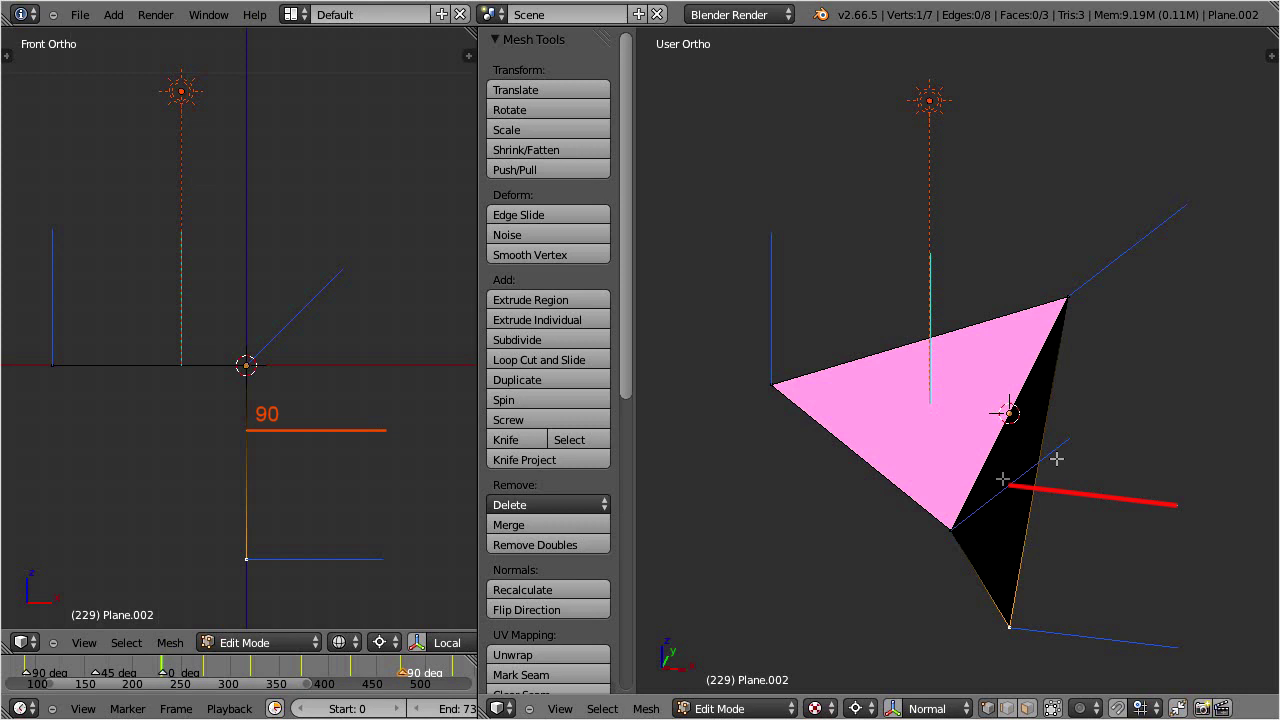
# Apply smooth shading to Plane.002 in Object Mode, then re-enter Edit Mode and select its left vertex
pyautogui.press('Tab')
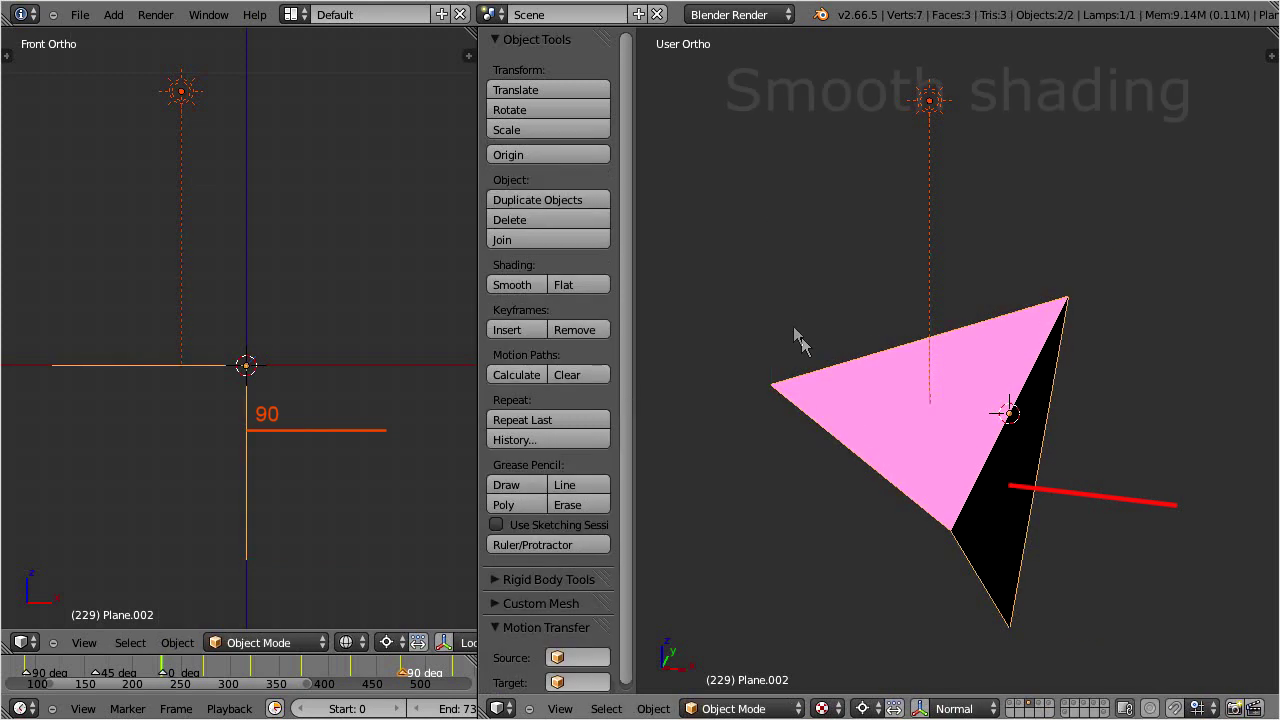
pyautogui.click(525, 286)
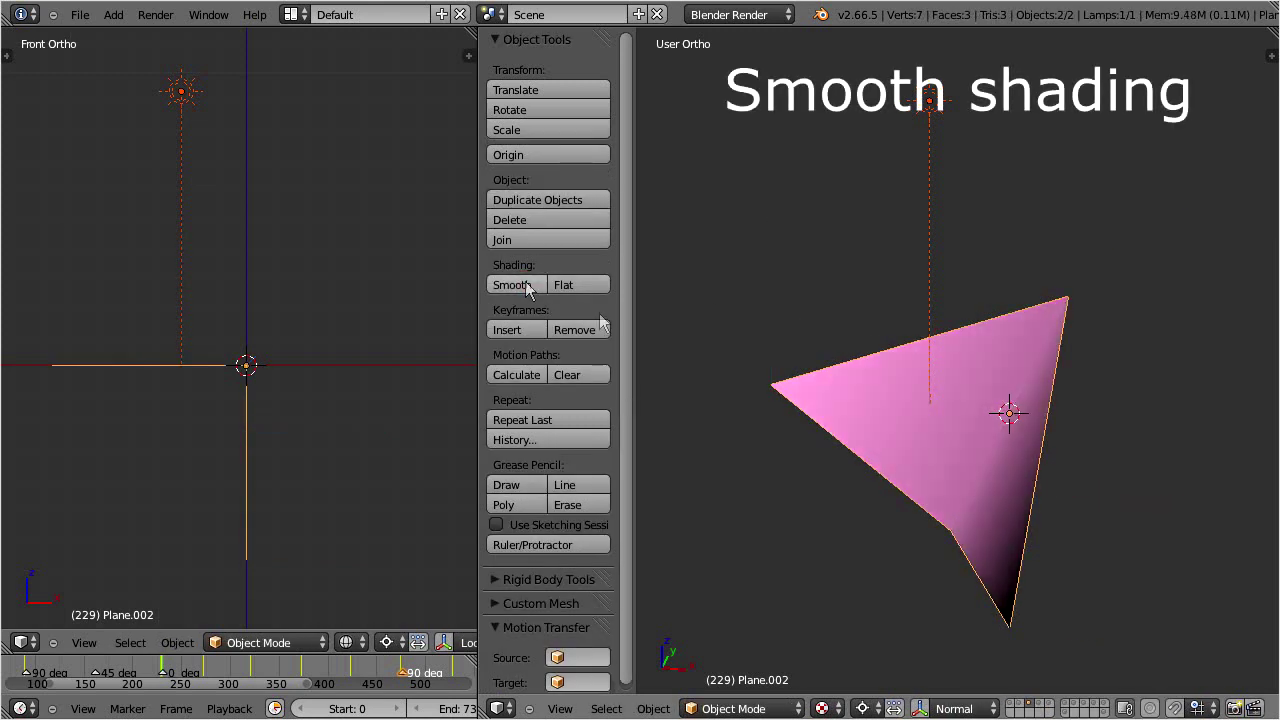
pyautogui.moveTo(926, 490); pyautogui.dragTo(917, 484, button='middle')
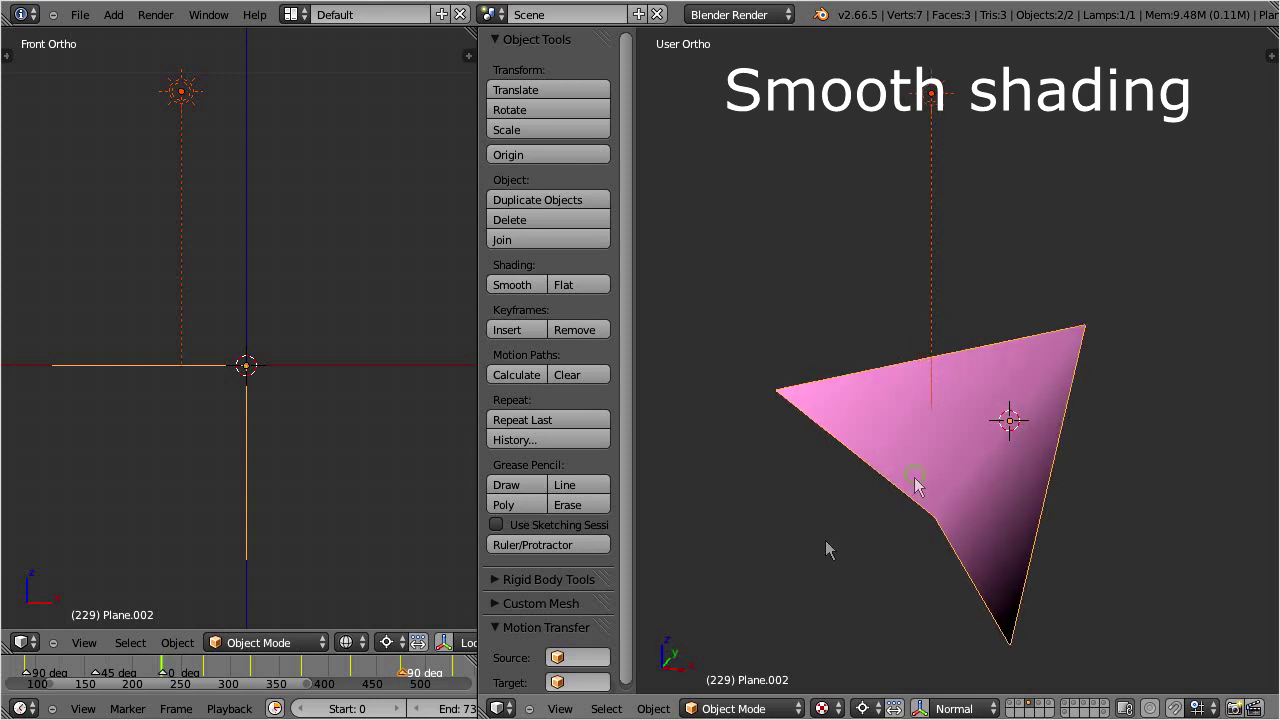
pyautogui.press('Tab')
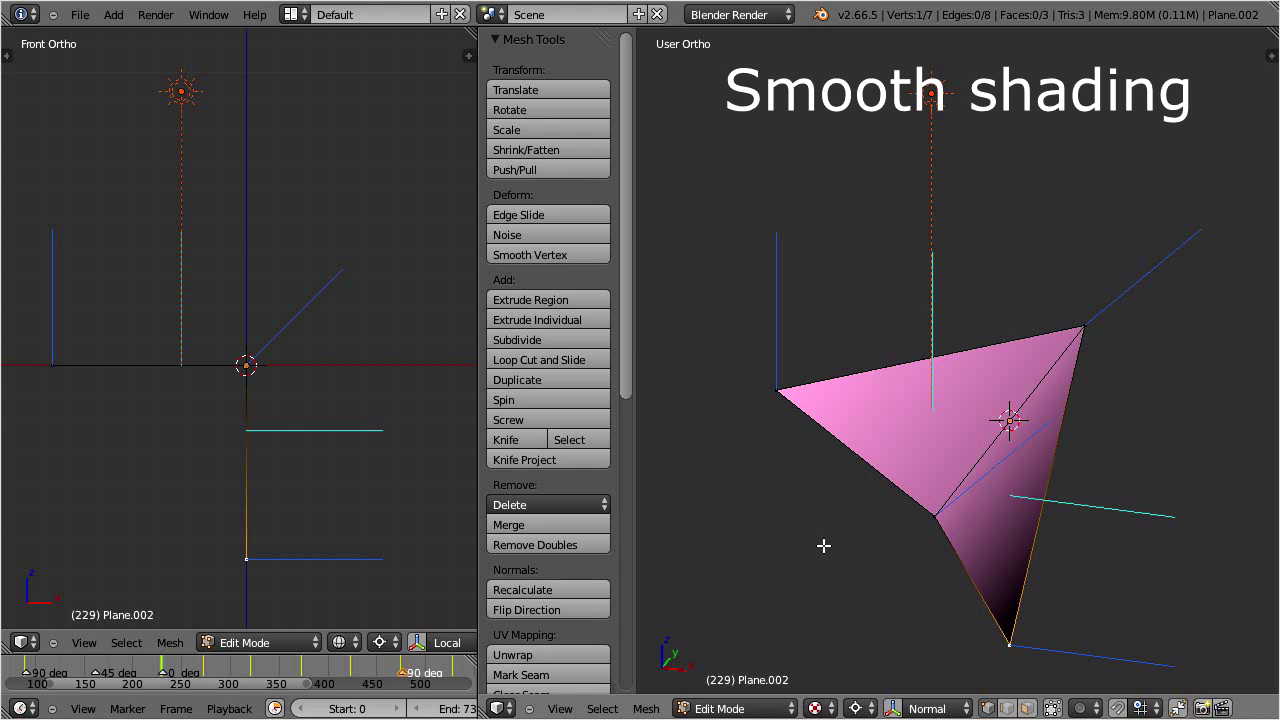
pyautogui.rightClick(778, 390)
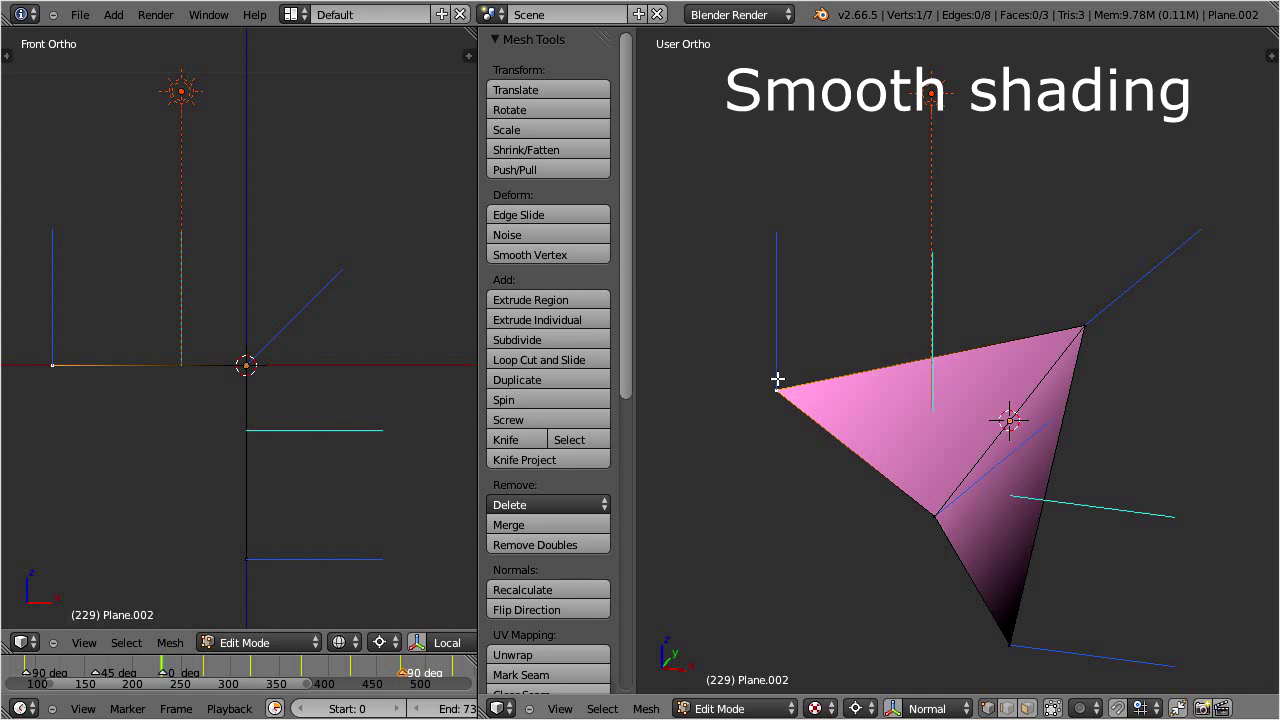
# Select the bottom, middle-left and top-right vertices, then return to Object Mode
pyautogui.rightClick(1012, 648)
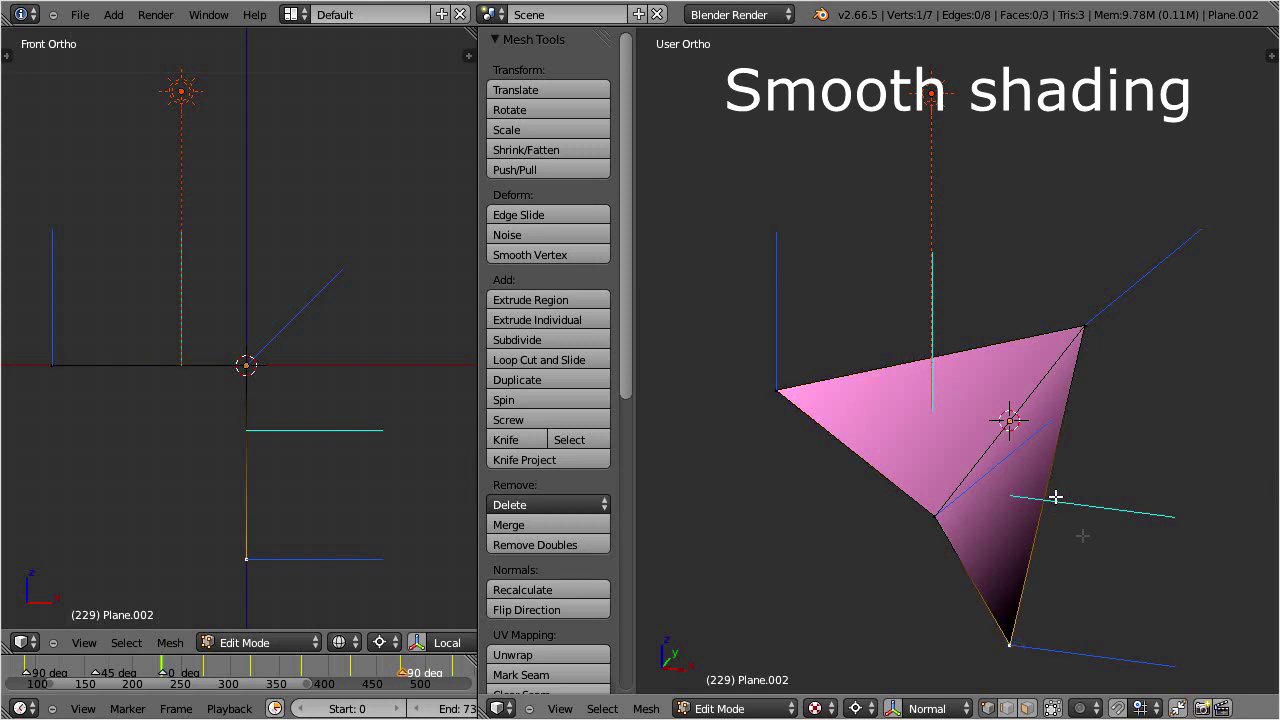
pyautogui.rightClick(942, 519)
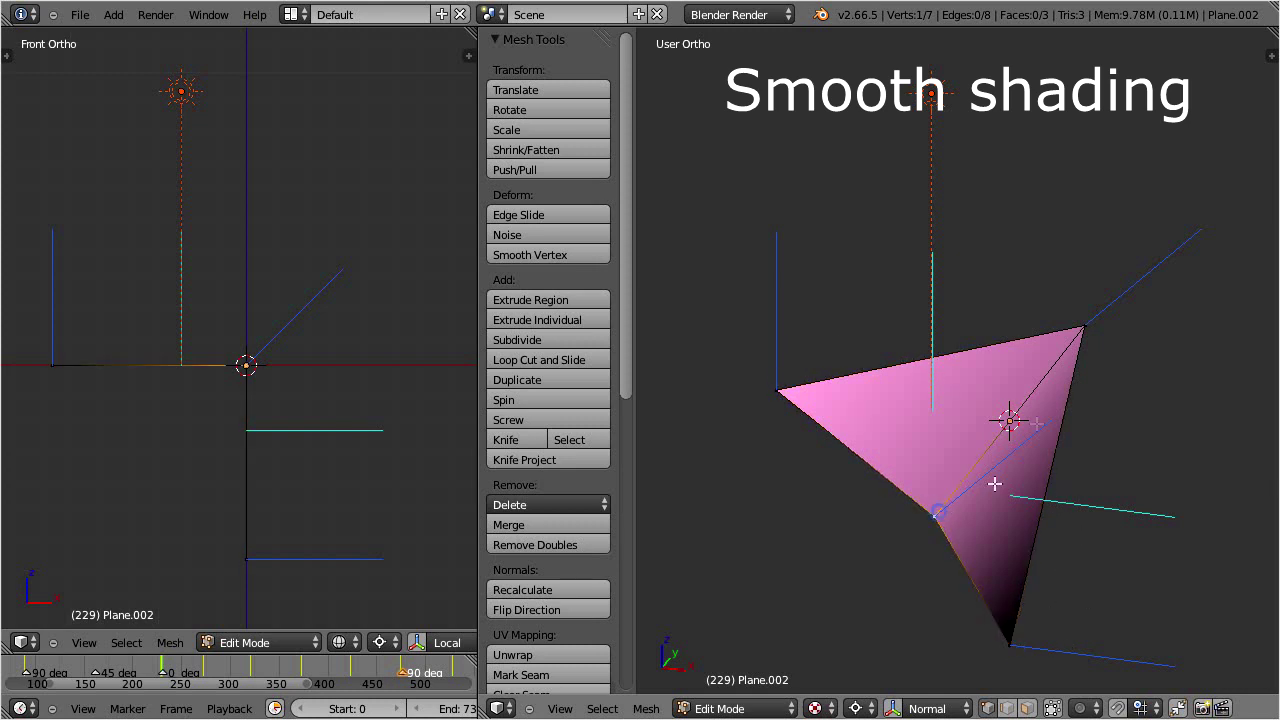
pyautogui.keyDown('shift'); pyautogui.rightClick(1084, 326); pyautogui.keyUp('shift')
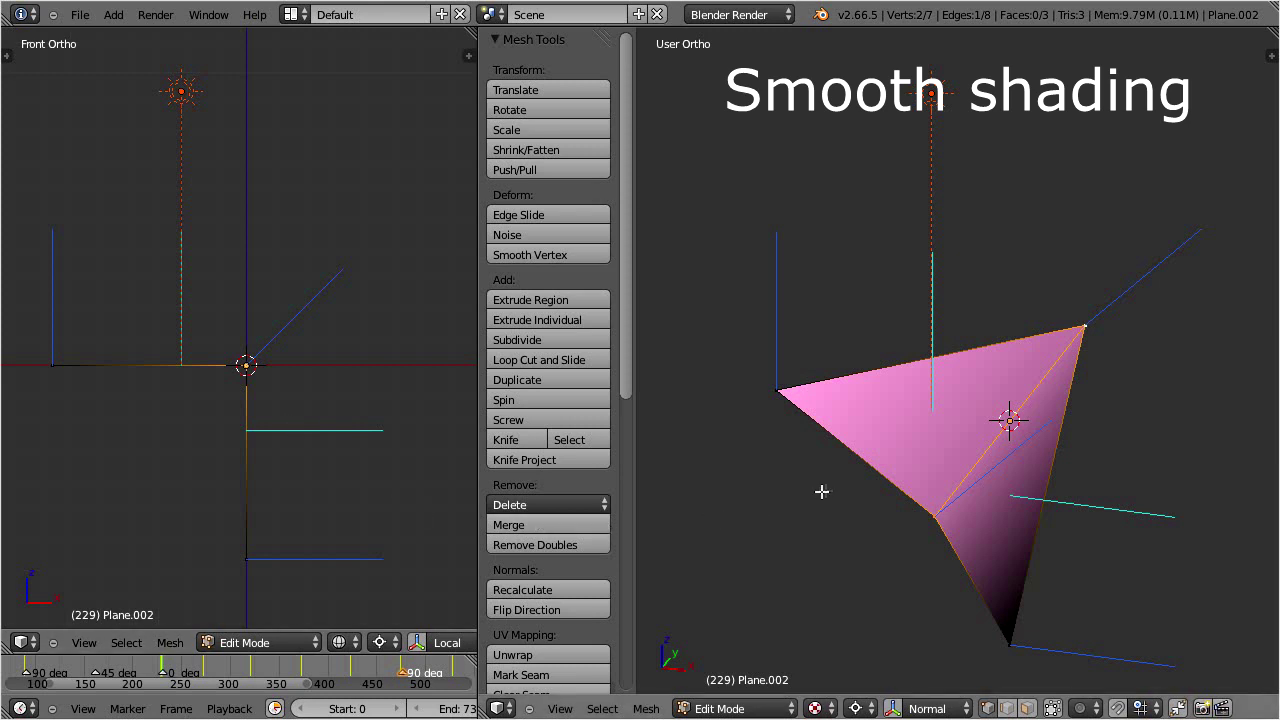
pyautogui.press('Tab')
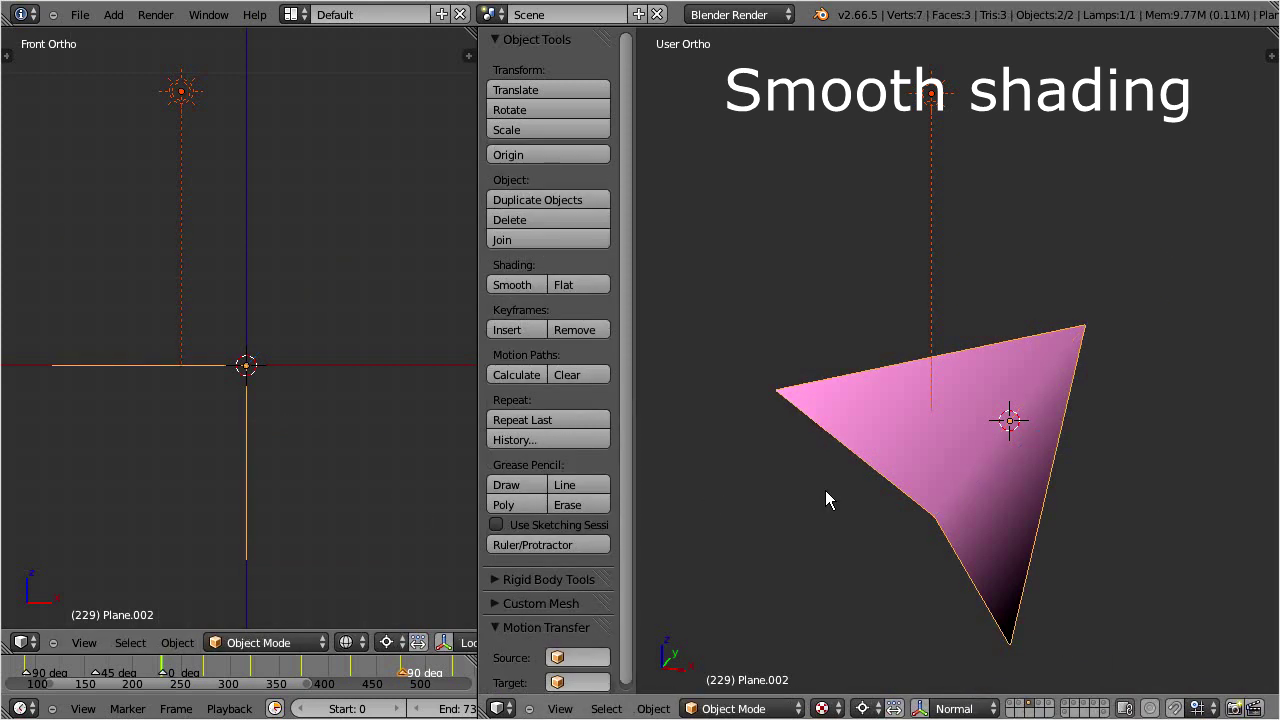
# Show the green plane's layer and put Plane.001 into Edit Mode
pyautogui.click(1012, 704)
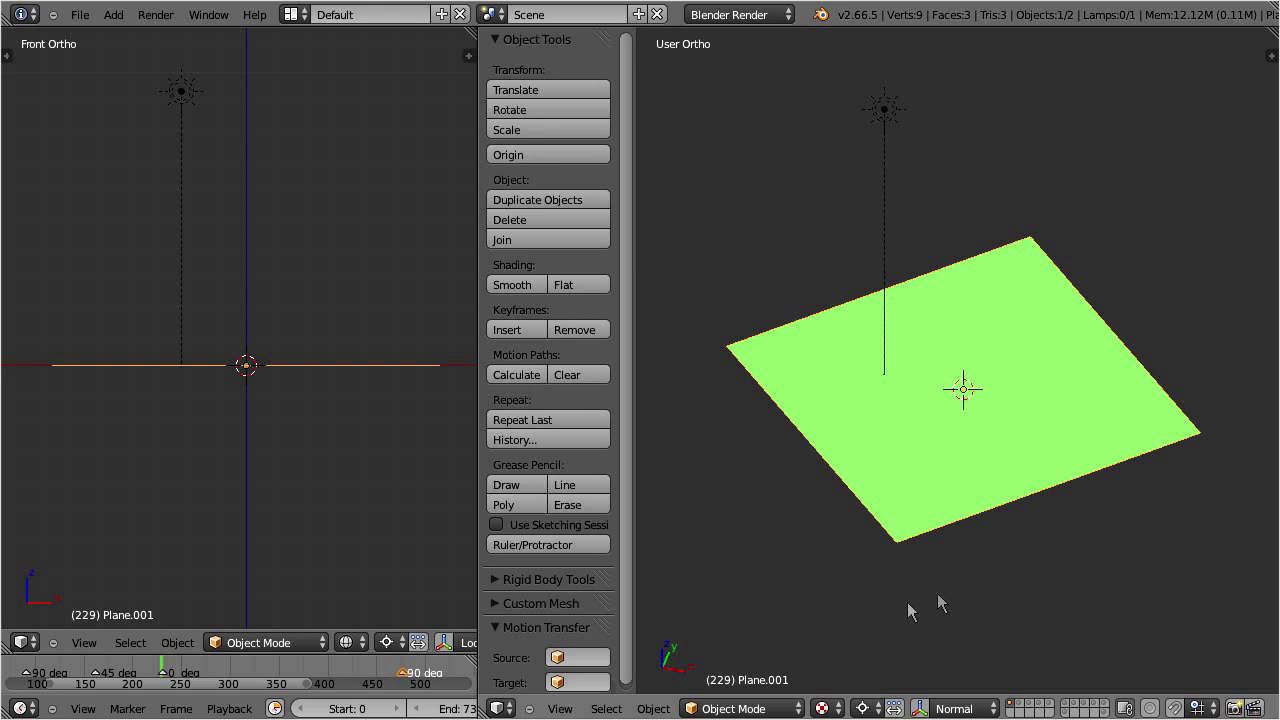
pyautogui.click(796, 710)
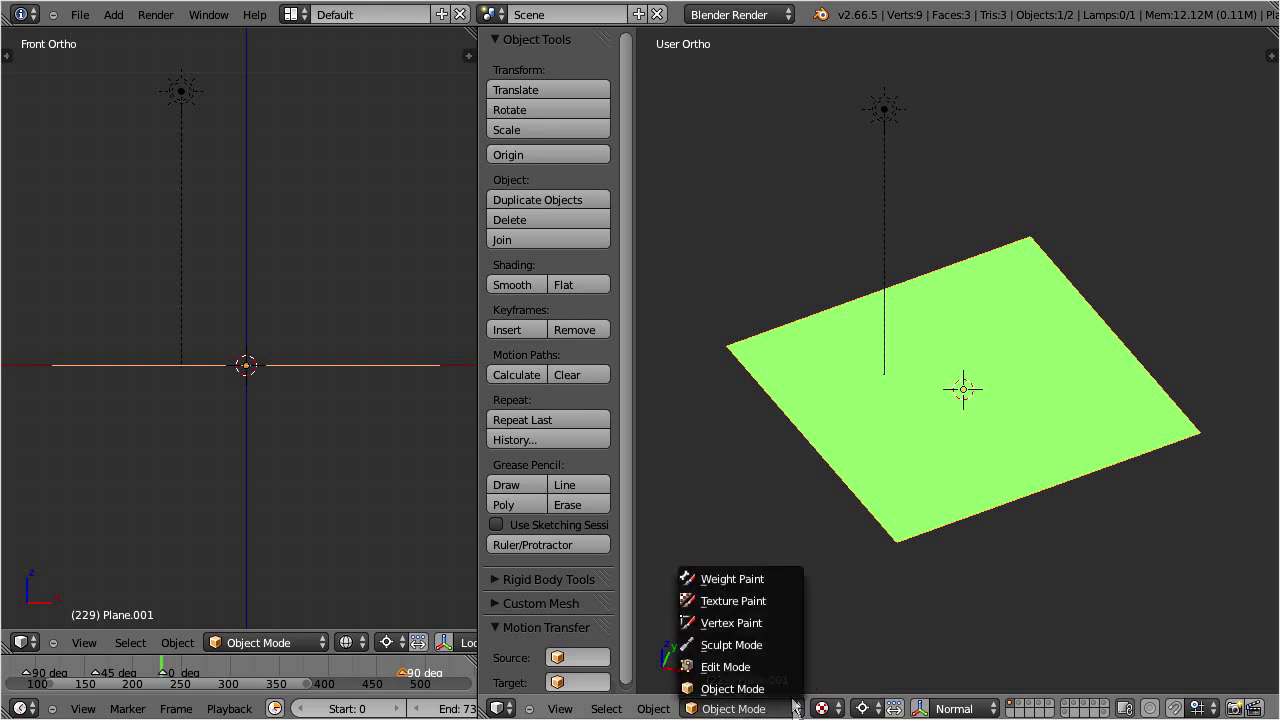
pyautogui.click(787, 668)
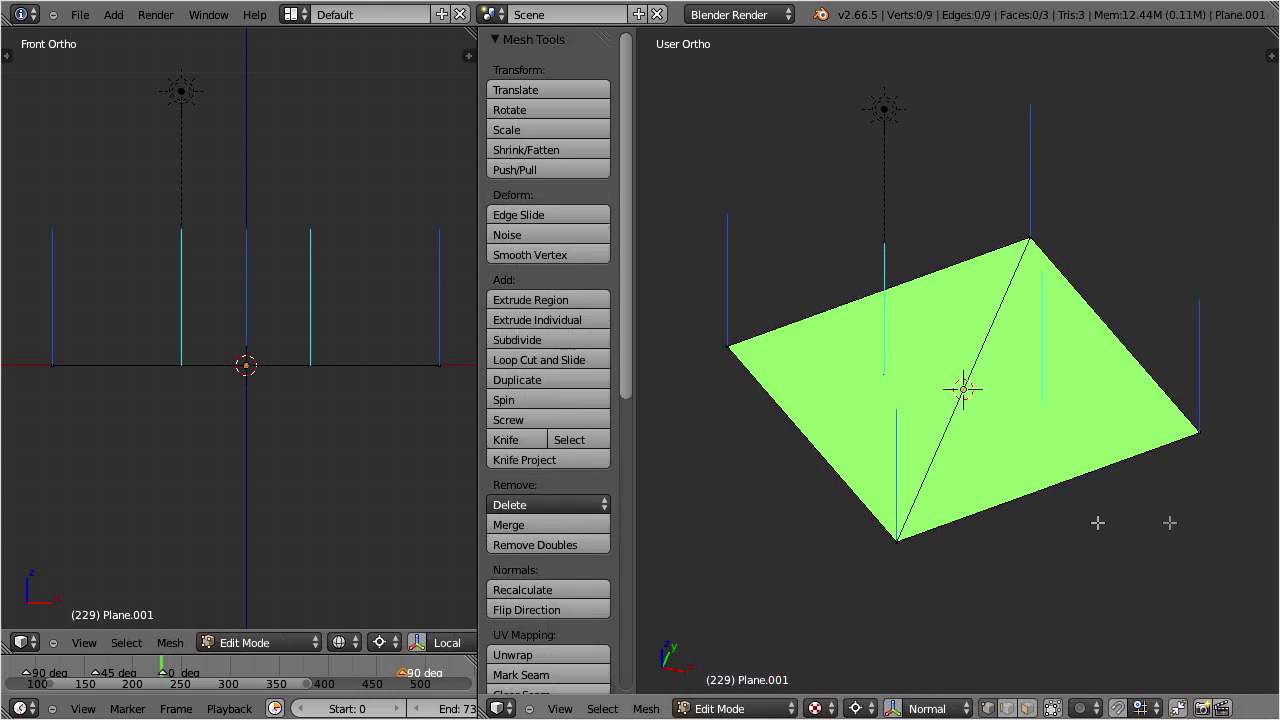
# Select the right triangle's three vertices and move it along X, leaving it in place
pyautogui.rightClick(922, 535)
pyautogui.keyDown('shift'); pyautogui.rightClick(1188, 438); pyautogui.keyUp('shift')
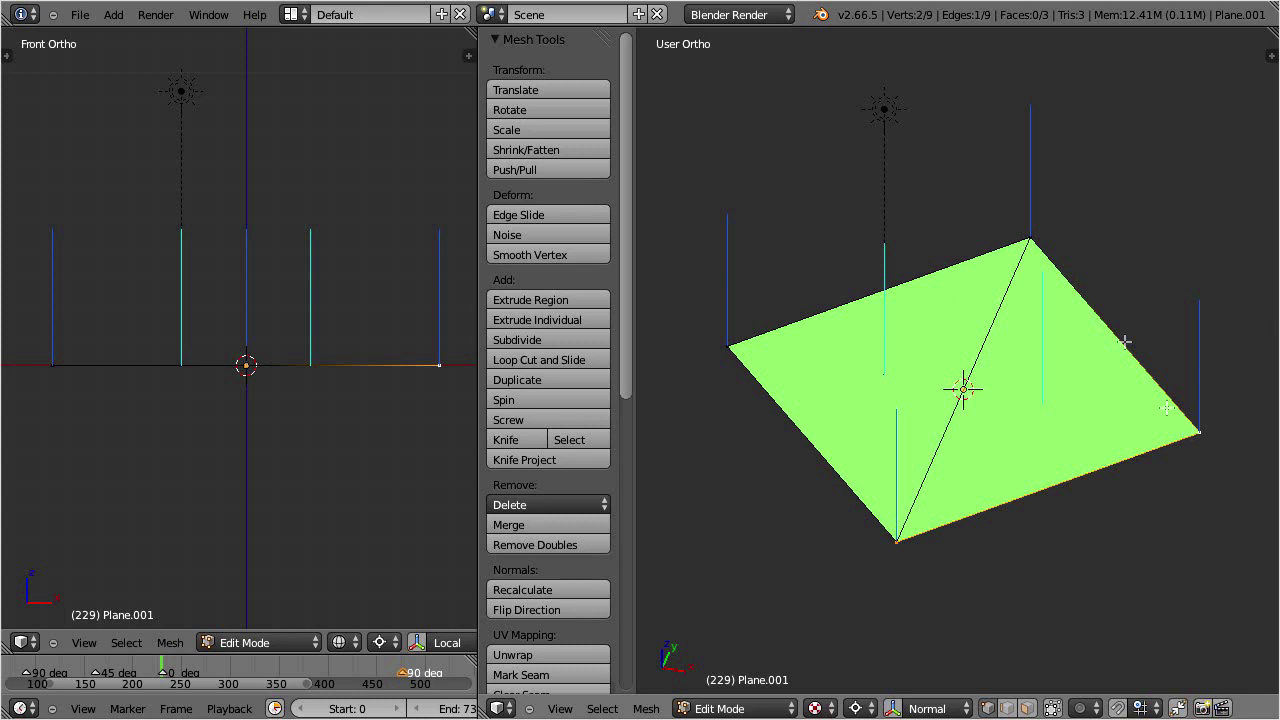
pyautogui.keyDown('shift'); pyautogui.rightClick(1042, 244); pyautogui.keyUp('shift')
pyautogui.press('g')
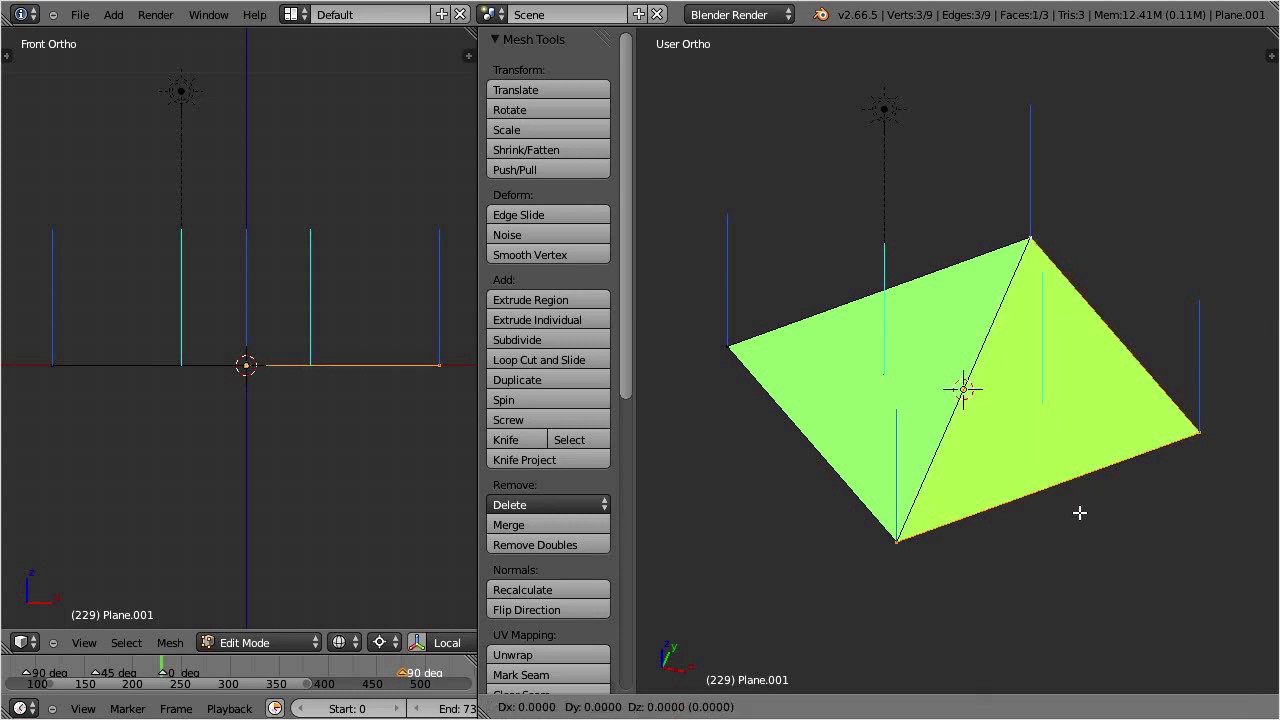
pyautogui.press('x')
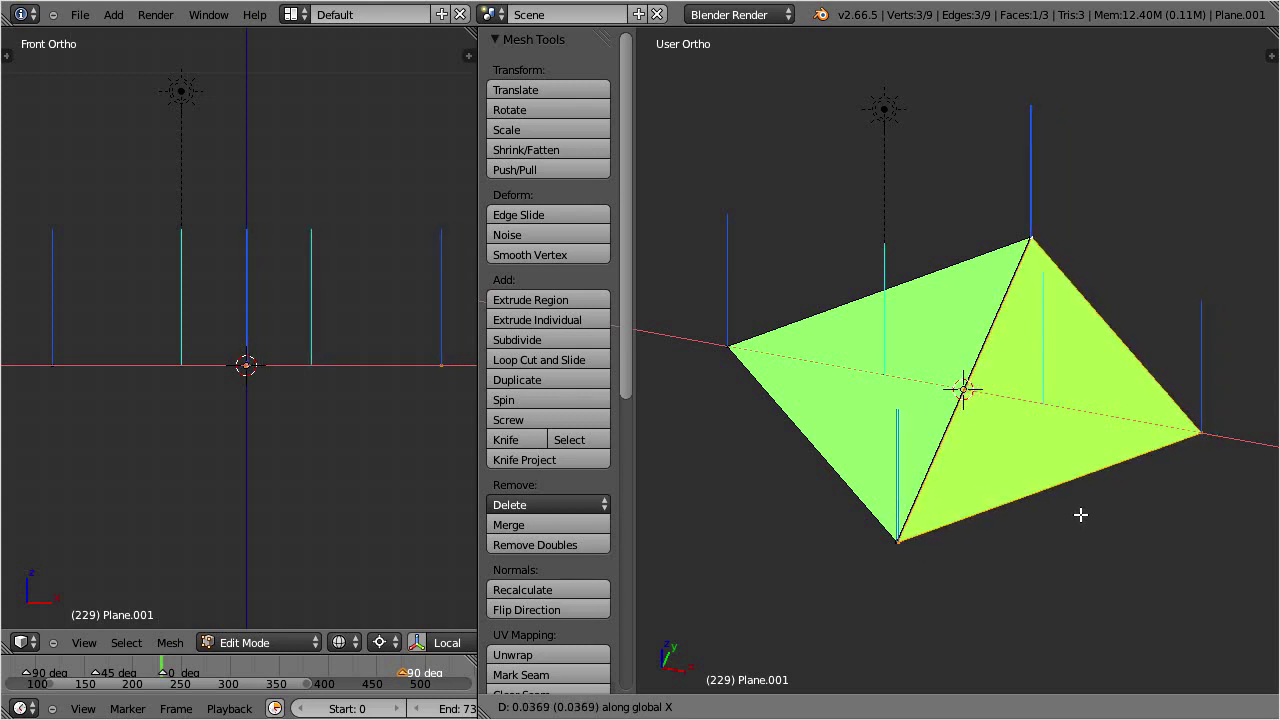
pyautogui.click(1080, 514)
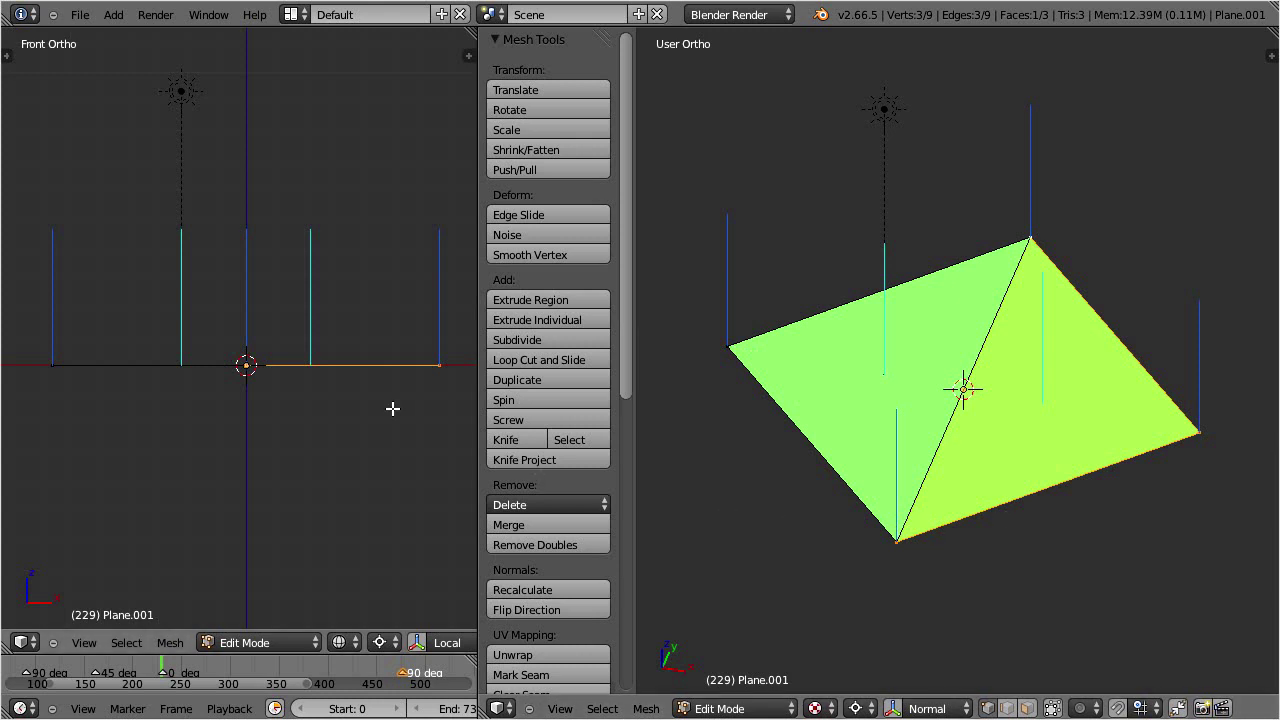
# Rotate Plane.001's right corner vertex about 62 degrees in the Front Ortho view
pyautogui.rightClick(437, 366)
pyautogui.press('r')
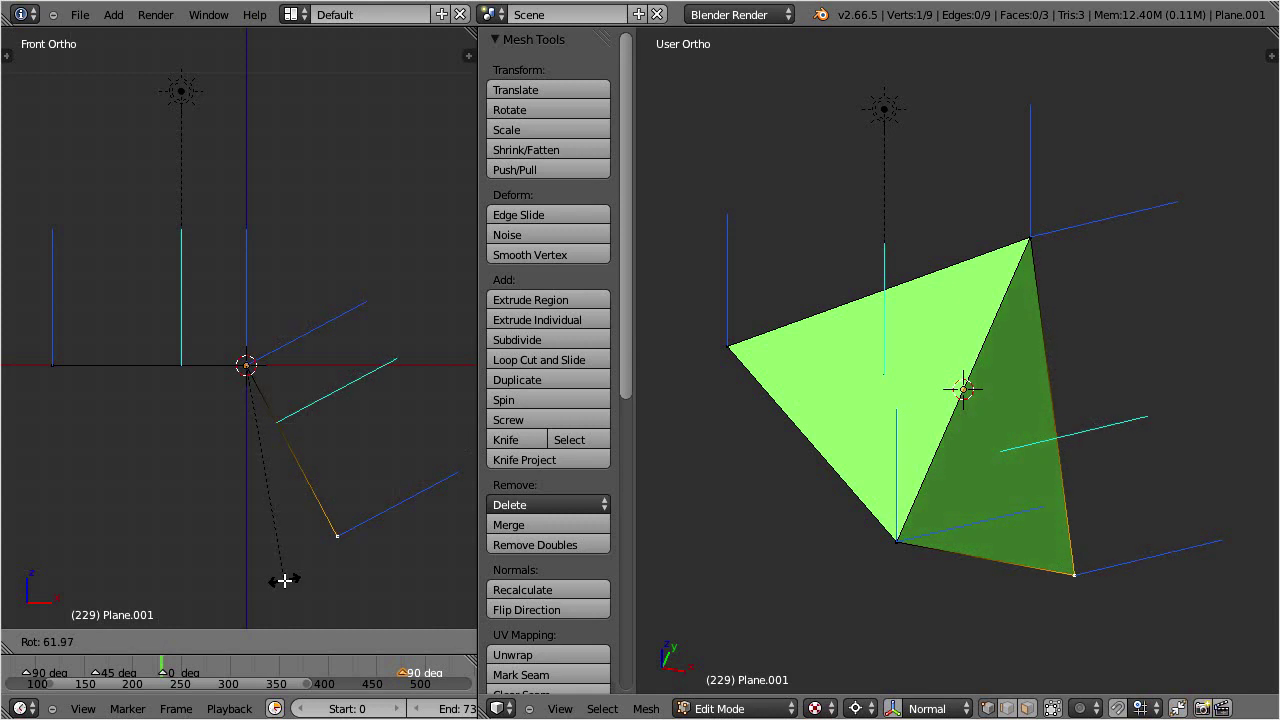
pyautogui.click(284, 580)
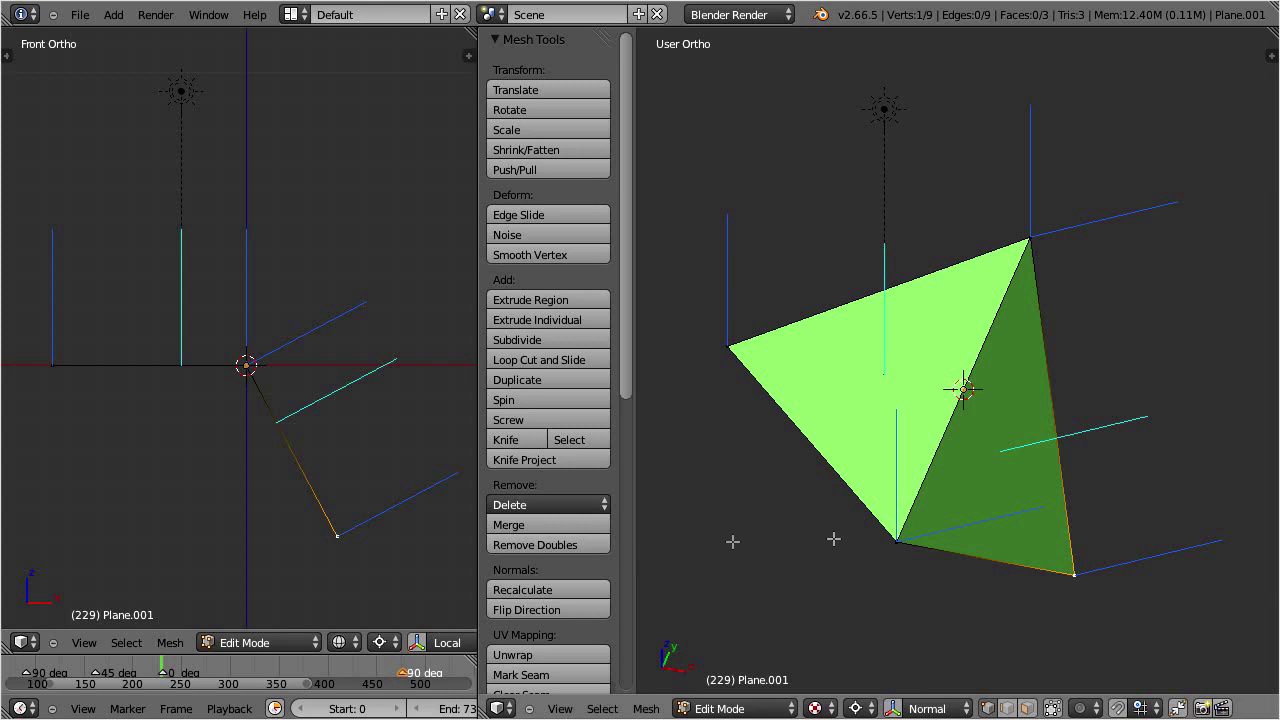
# Box-select the overlapping vertex pairs at the bottom-left and top corners of the triangles
pyautogui.press('a')
pyautogui.press('b')
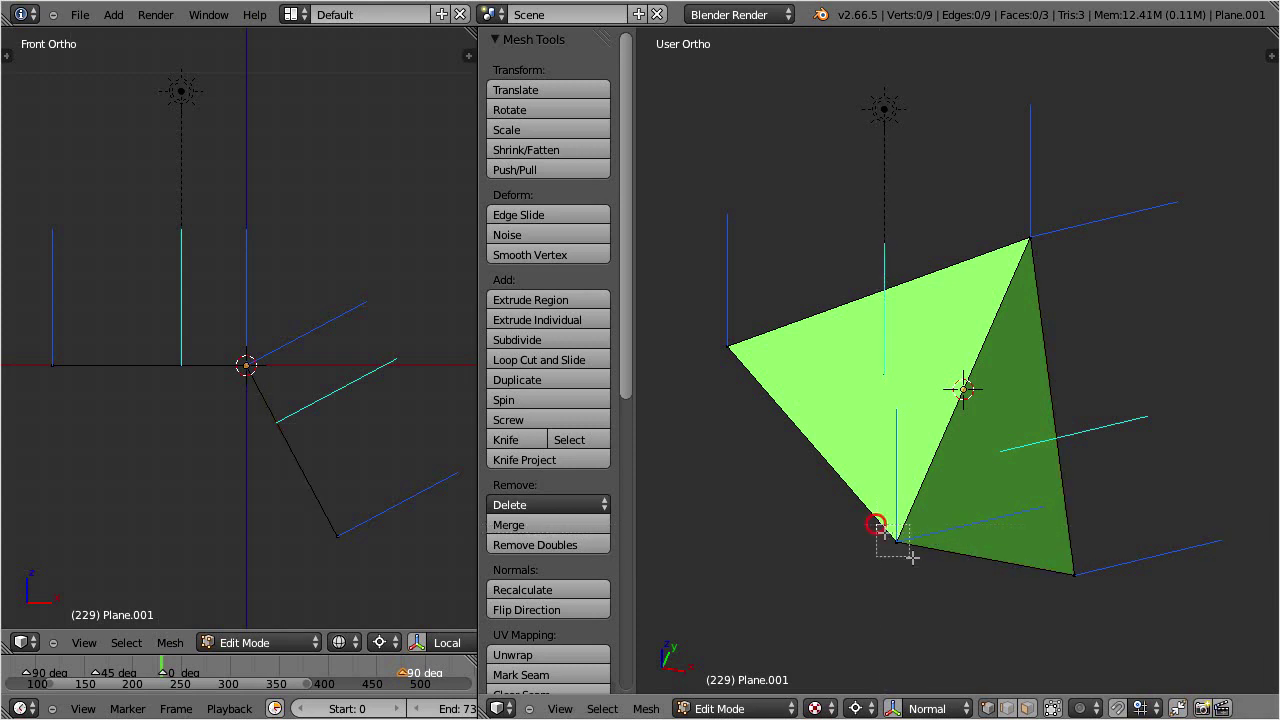
pyautogui.moveTo(877, 523); pyautogui.dragTo(920, 560)
pyautogui.press('b')
pyautogui.moveTo(1015, 218); pyautogui.dragTo(1062, 262)
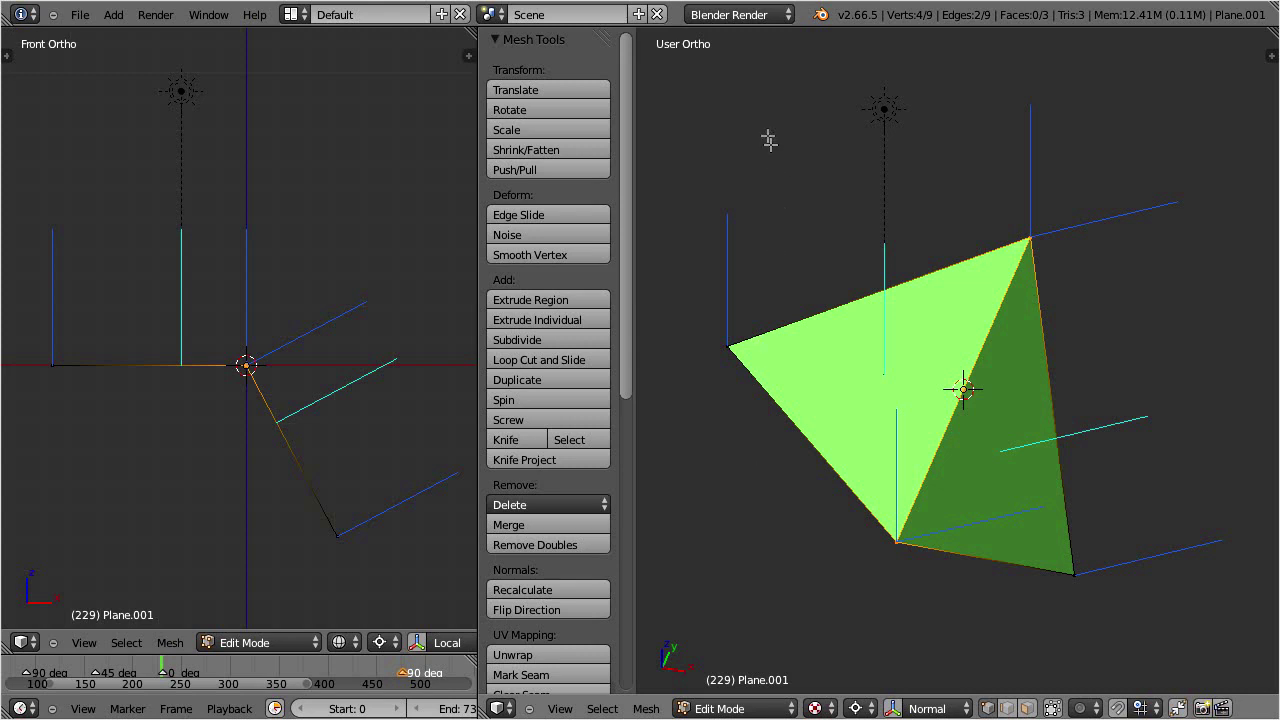
# Merge the 2 duplicate vertices with Remove Doubles and return to Object Mode
pyautogui.press('w')
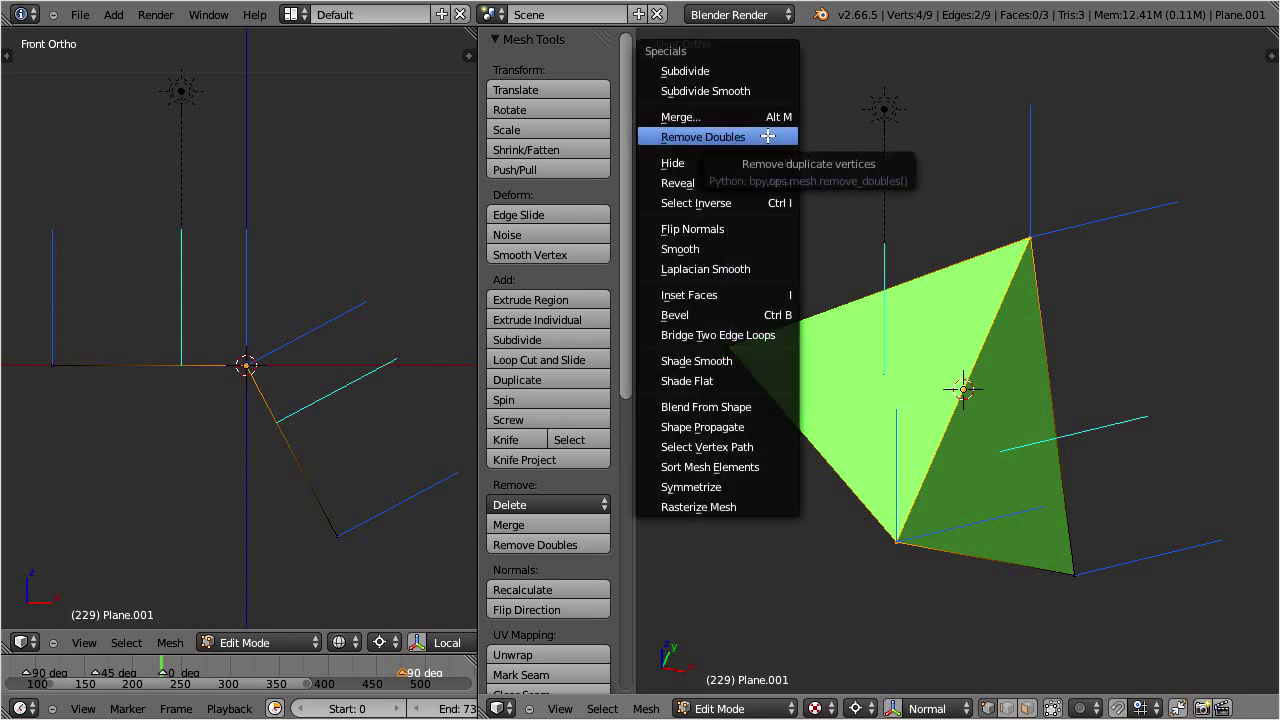
pyautogui.click(768, 136)
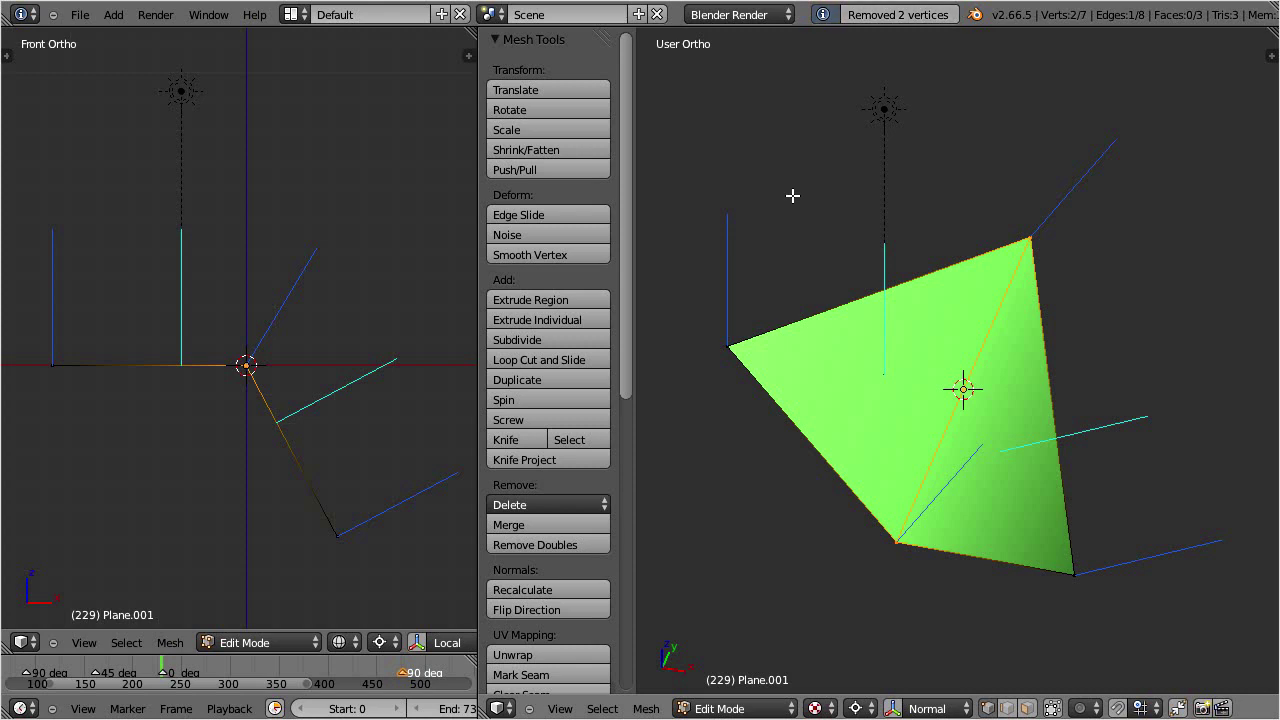
pyautogui.press('Tab')
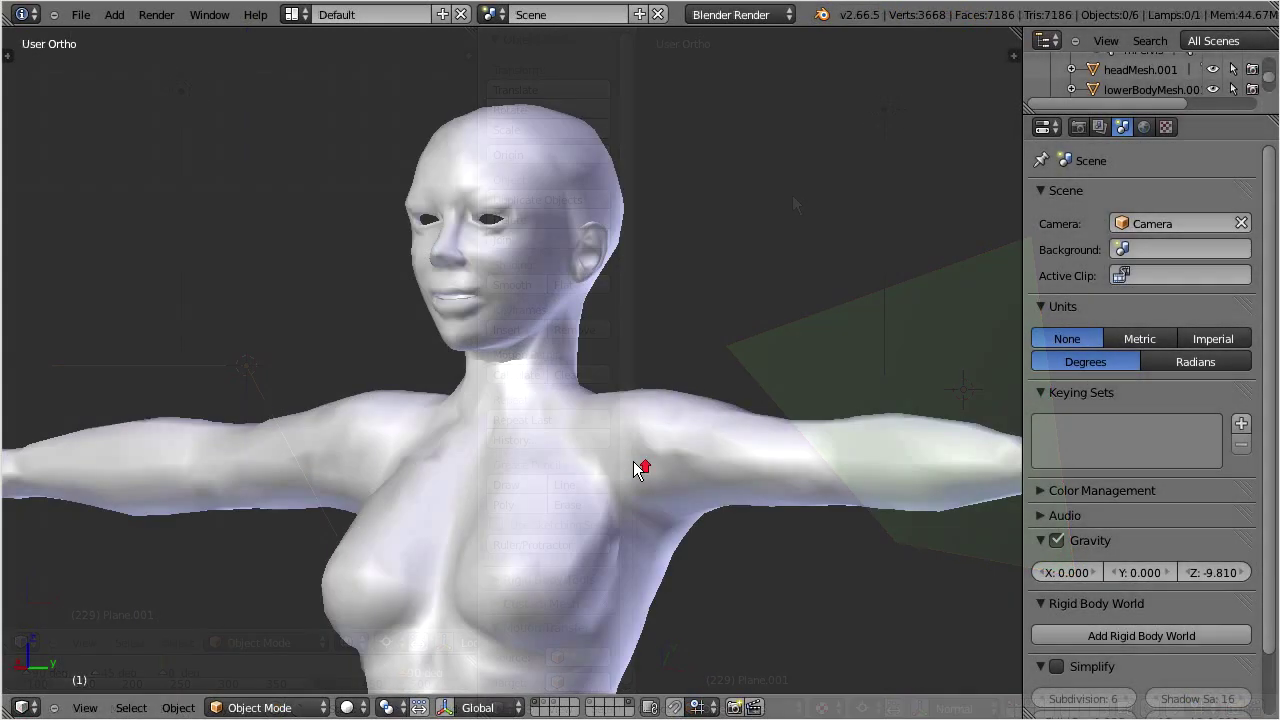
# Join the head mesh into the upper body mesh
pyautogui.scroll(5, 640, 468)
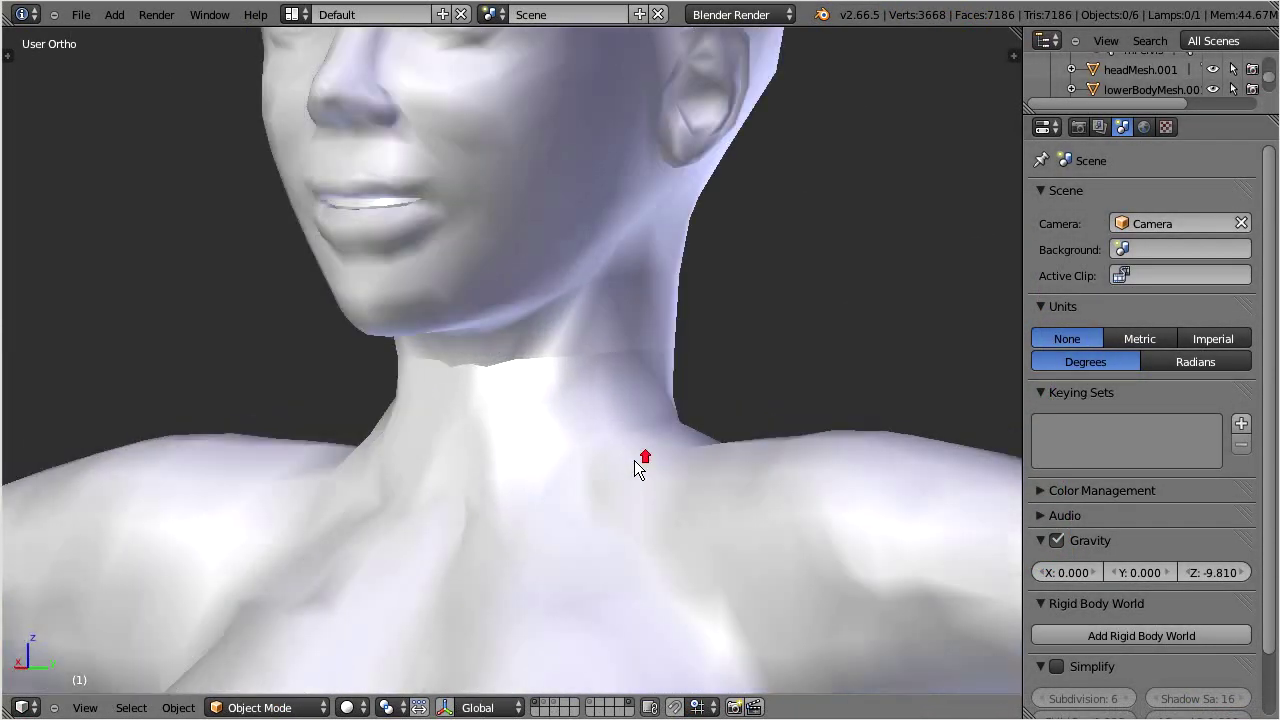
pyautogui.rightClick(666, 264)
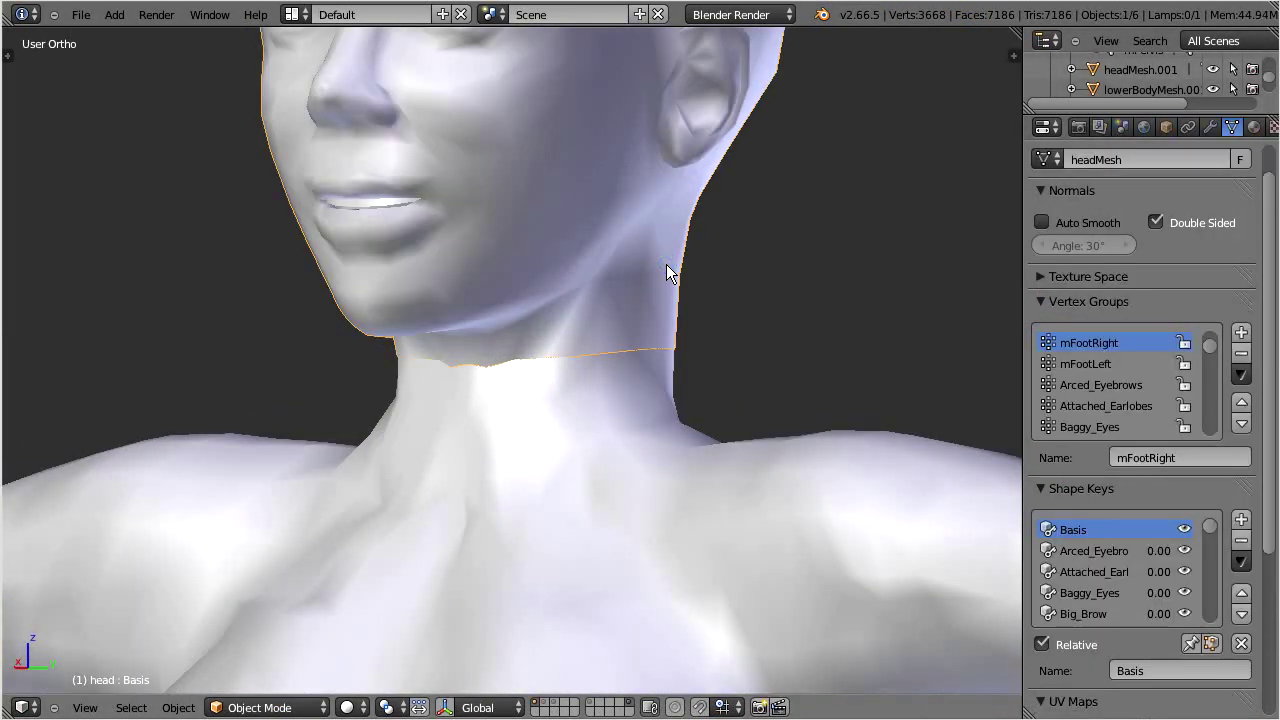
pyautogui.keyDown('shift'); pyautogui.rightClick(611, 459); pyautogui.keyUp('shift')
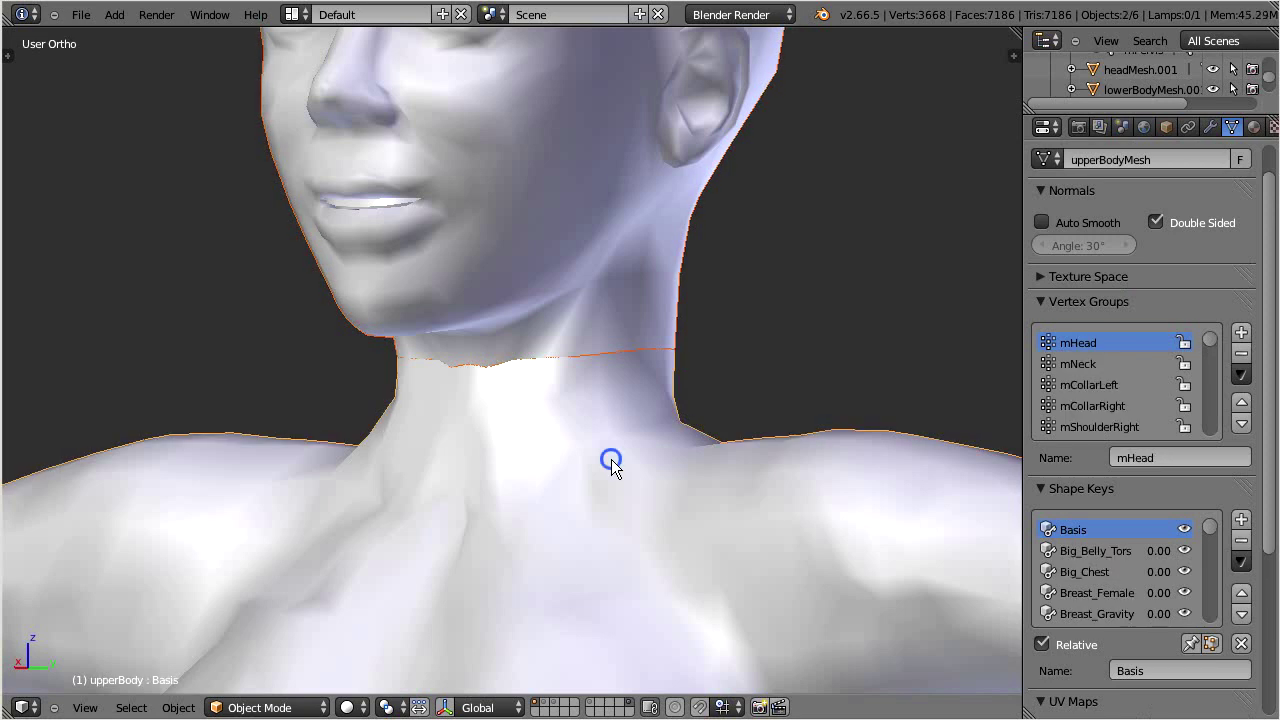
pyautogui.click(178, 707)
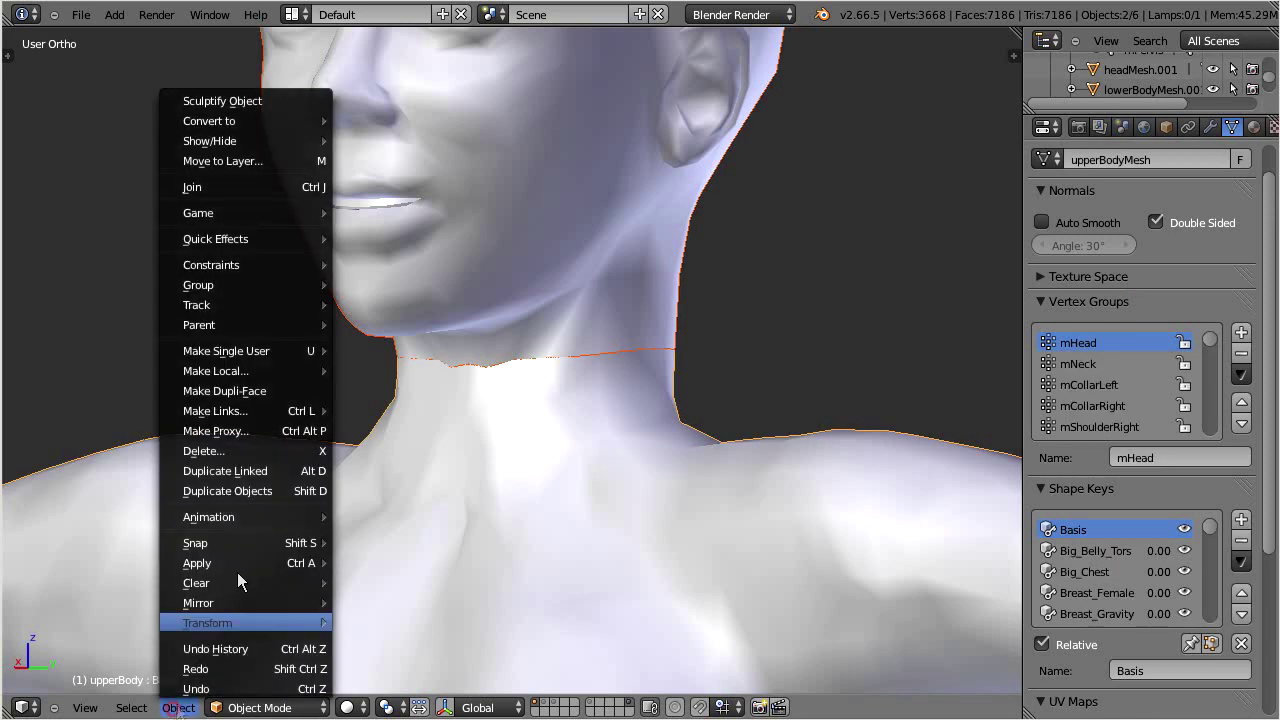
pyautogui.click(246, 187)
# Box-select the neck seam vertices, remove the 22 duplicates, and return to Object Mode
pyautogui.press('Tab')
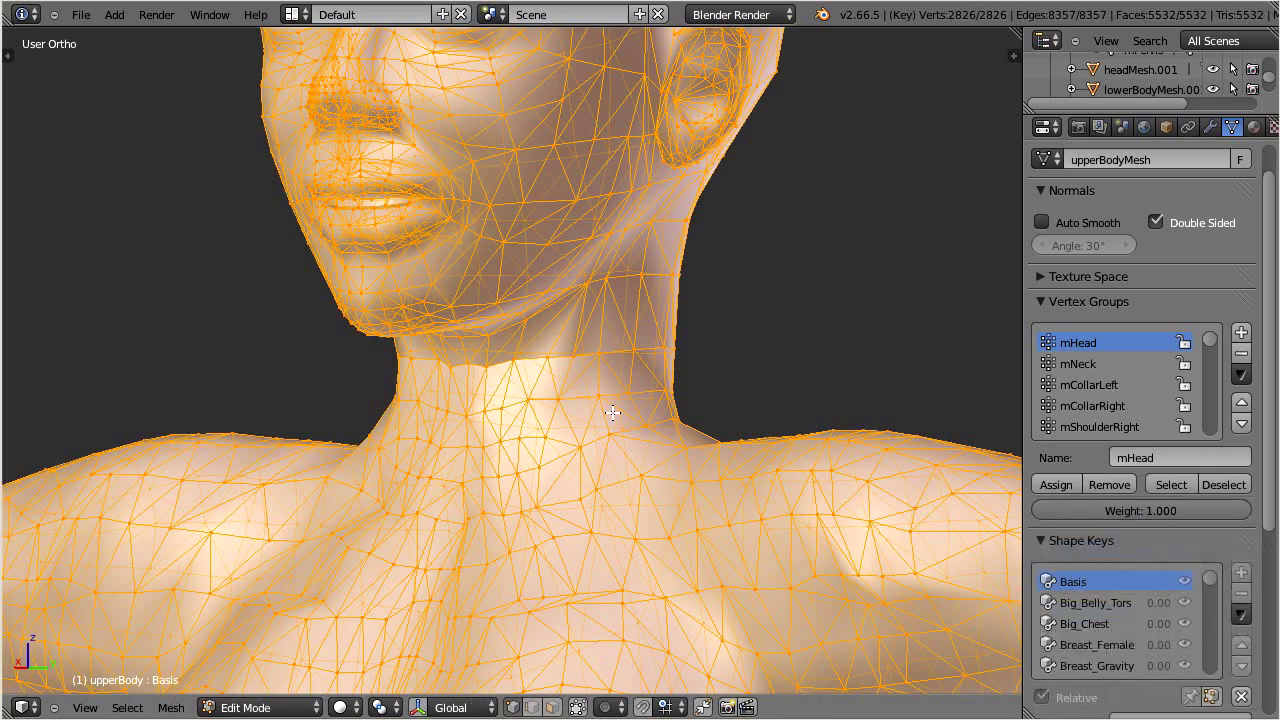
pyautogui.press('a')
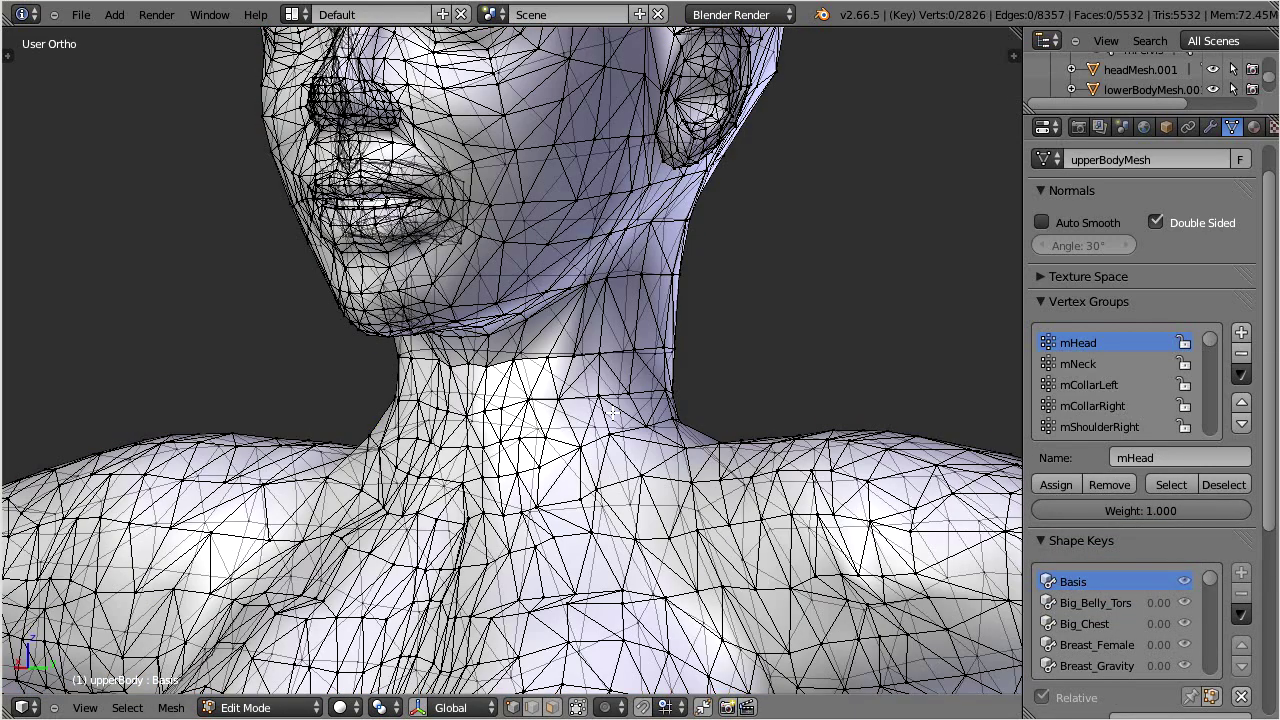
pyautogui.press('b')
pyautogui.moveTo(363, 343); pyautogui.dragTo(719, 376)
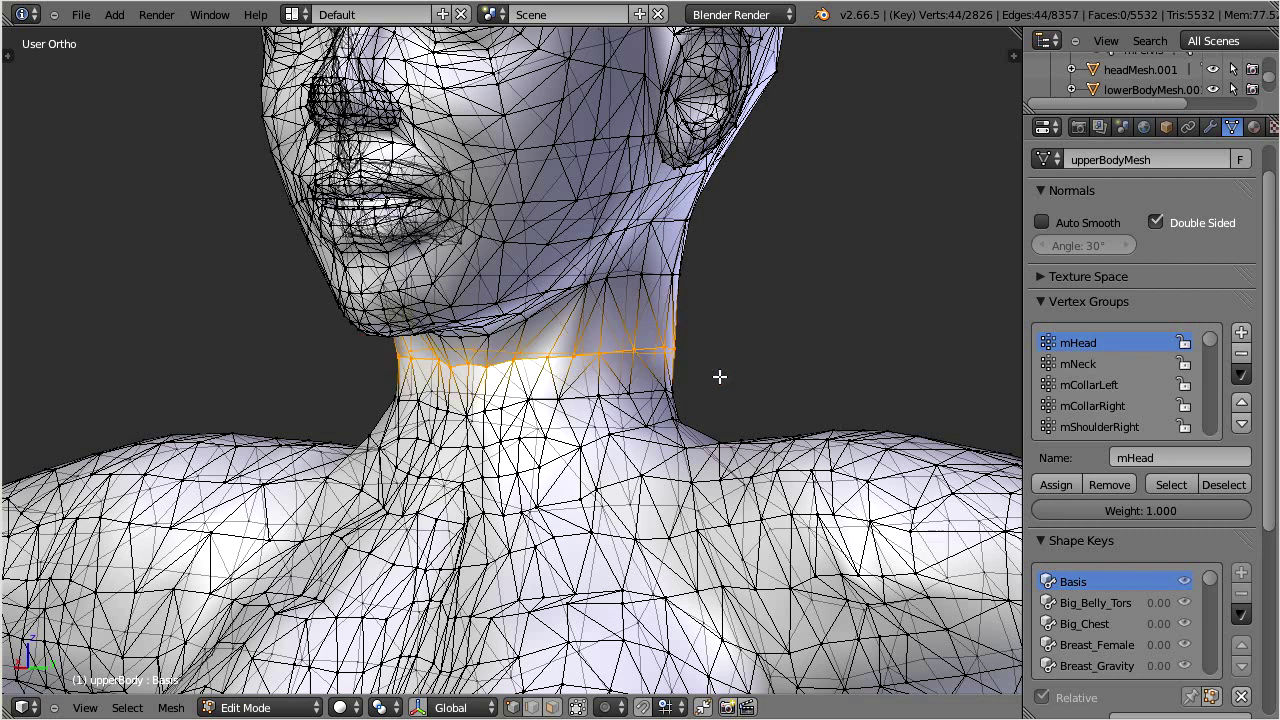
pyautogui.press('w')
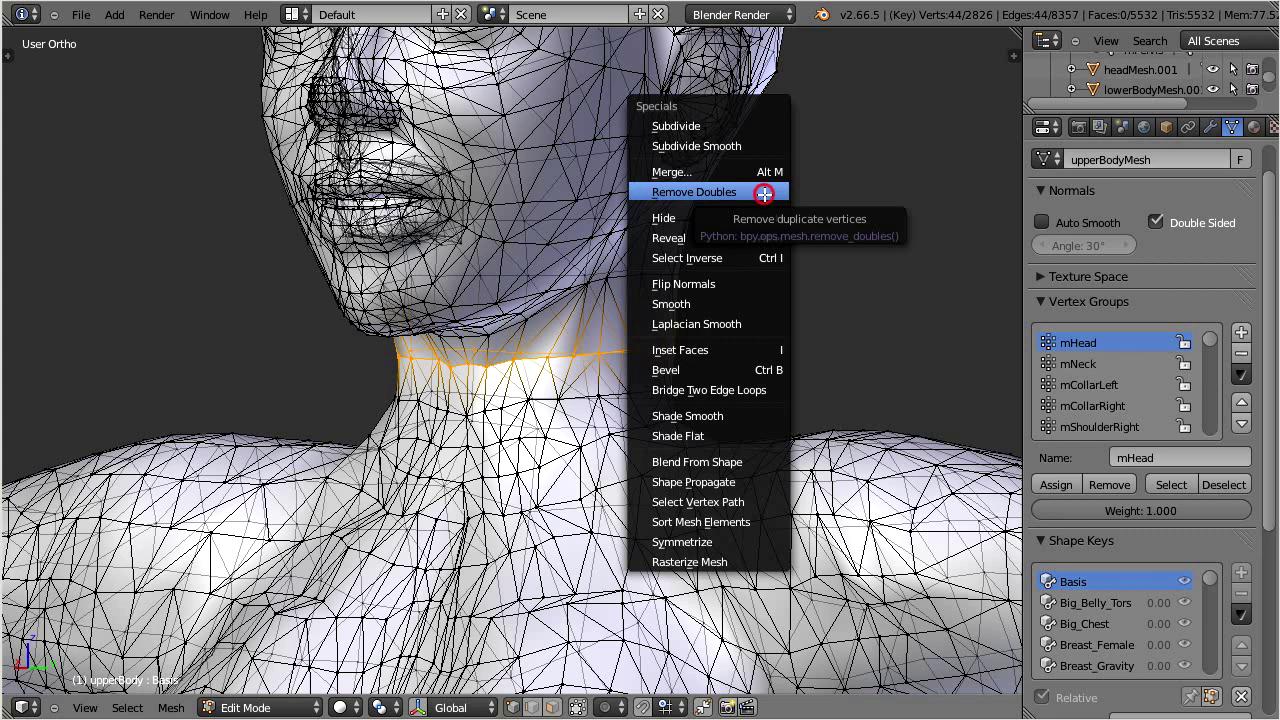
pyautogui.click(764, 192)
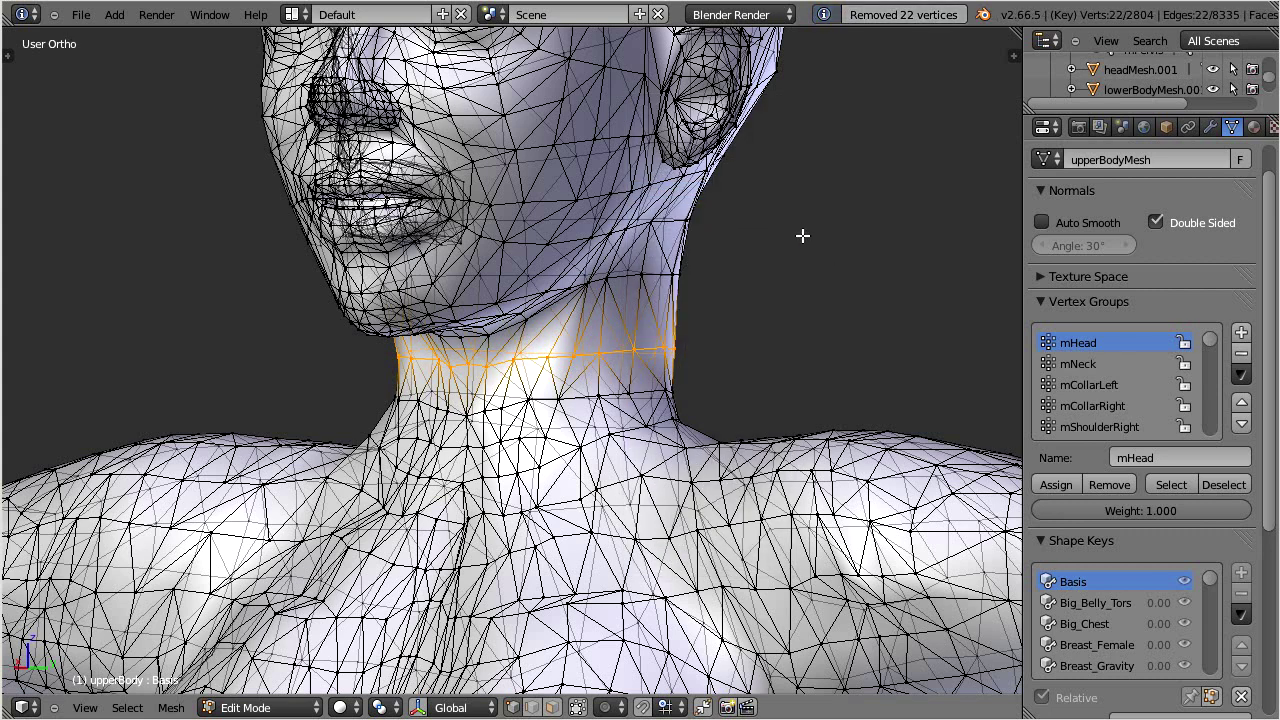
pyautogui.press('Tab')
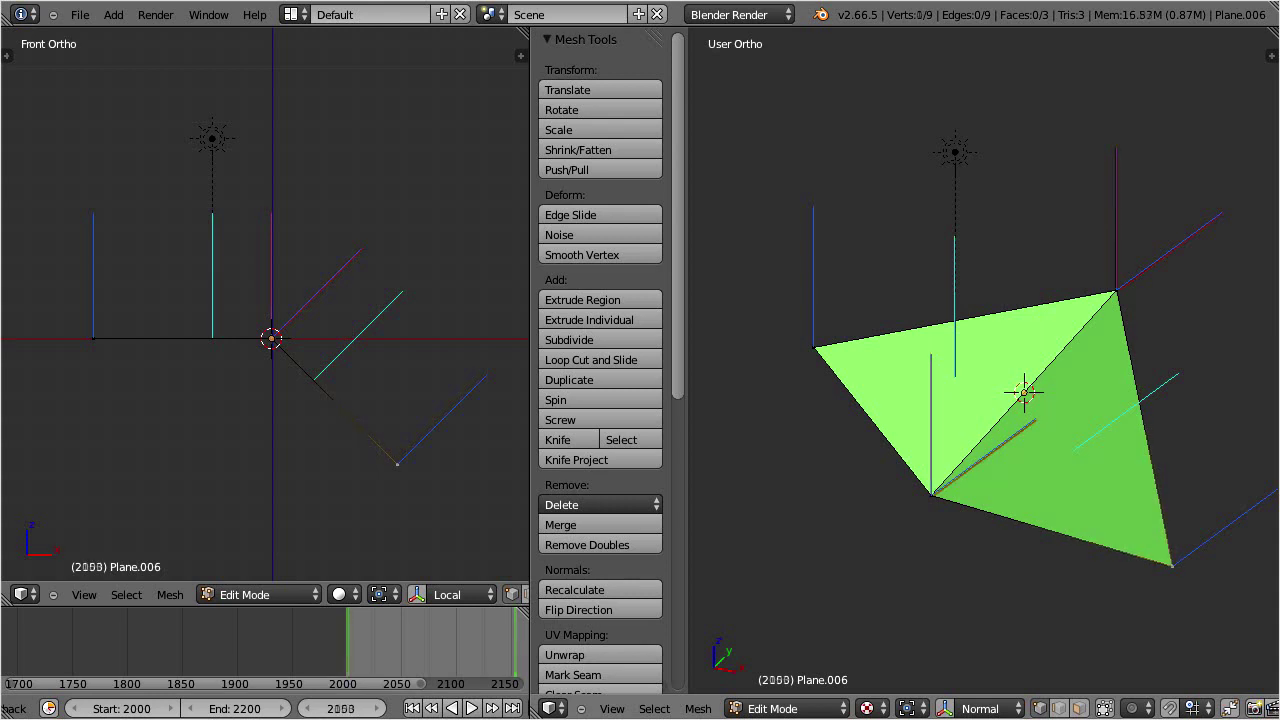
# Play the two-triangle demo animation with Alt+A
pyautogui.hotkey('alt', 'a')
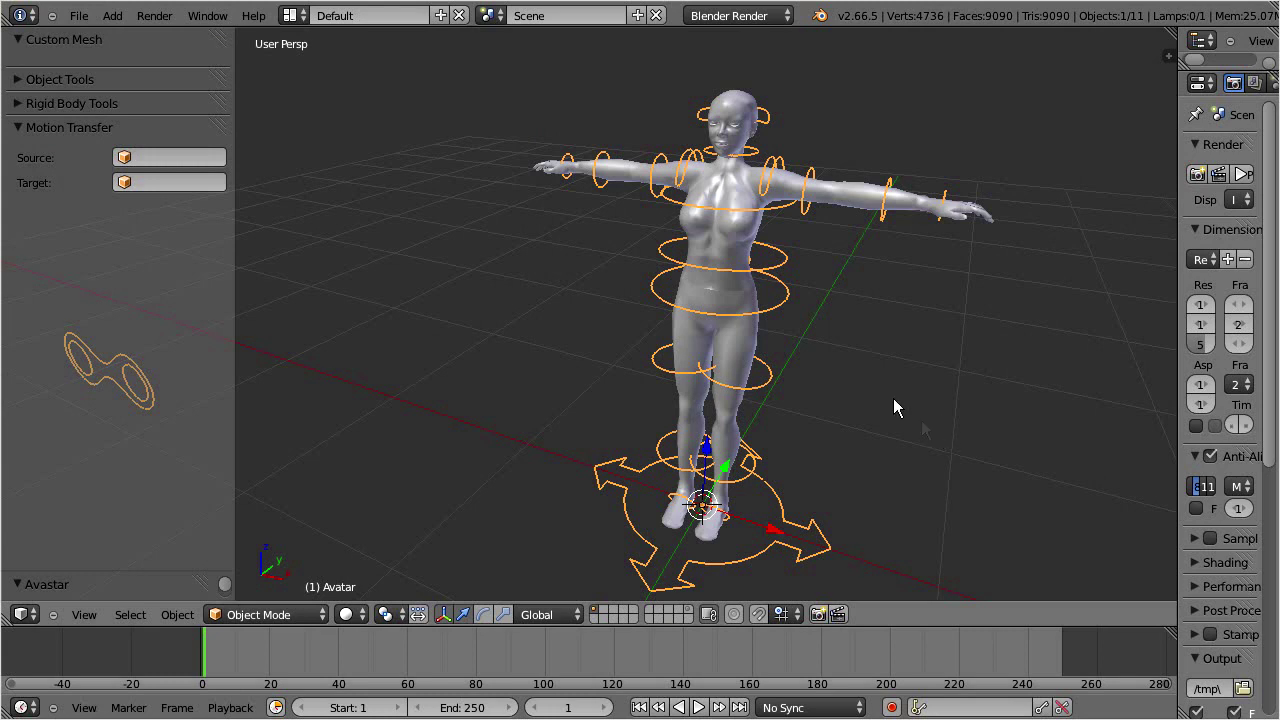
# Select the head, upper body and lower body meshes together
pyautogui.rightClick(731, 113)
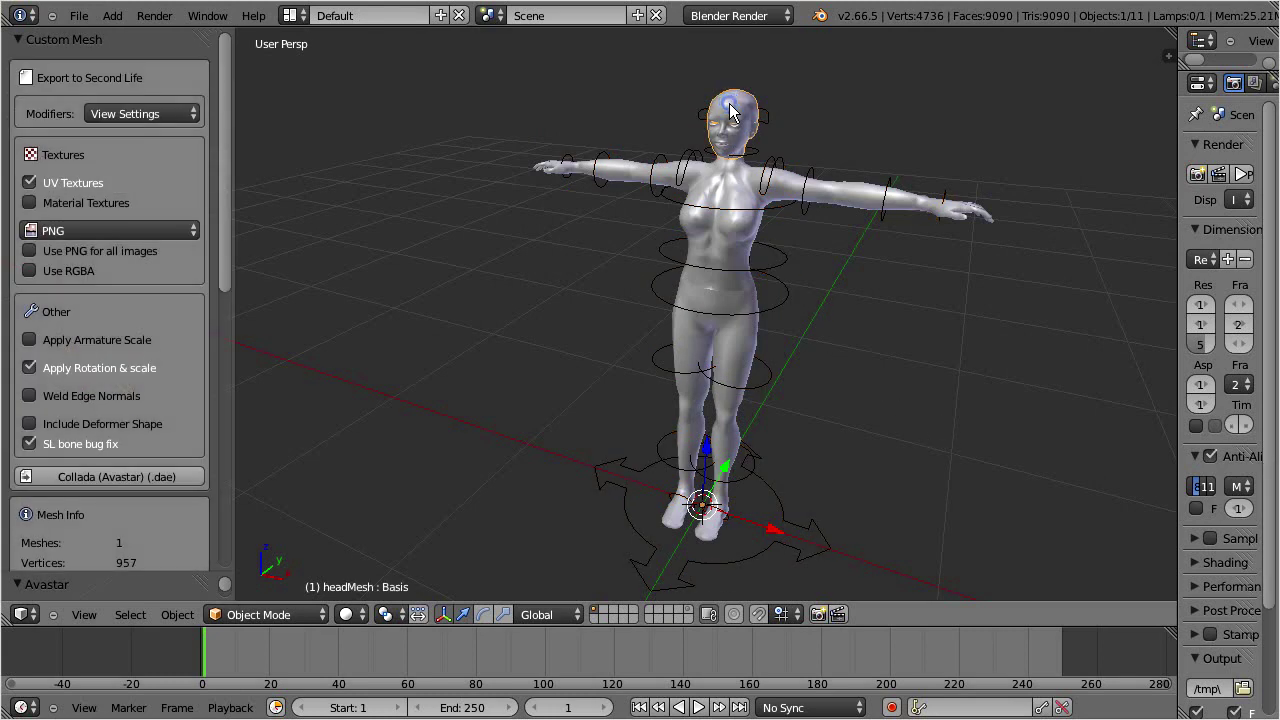
pyautogui.keyDown('shift'); pyautogui.rightClick(733, 188); pyautogui.keyUp('shift')
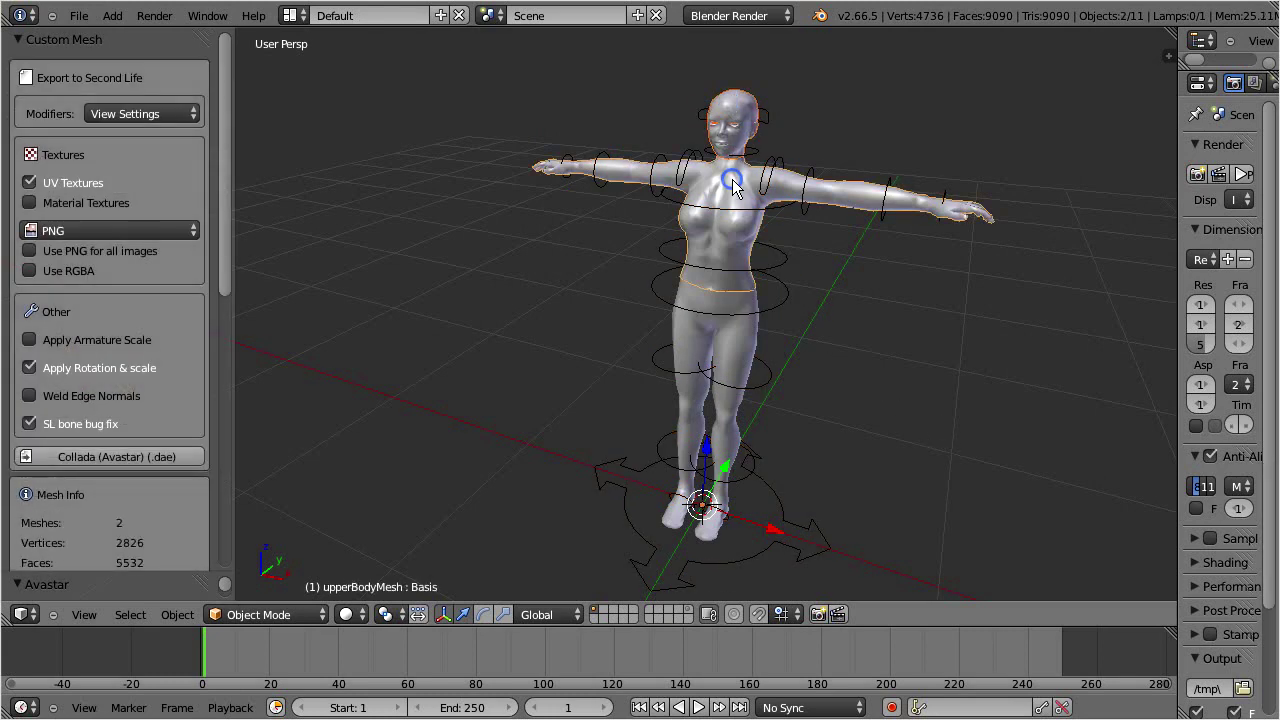
pyautogui.keyDown('shift'); pyautogui.rightClick(736, 355); pyautogui.keyUp('shift')
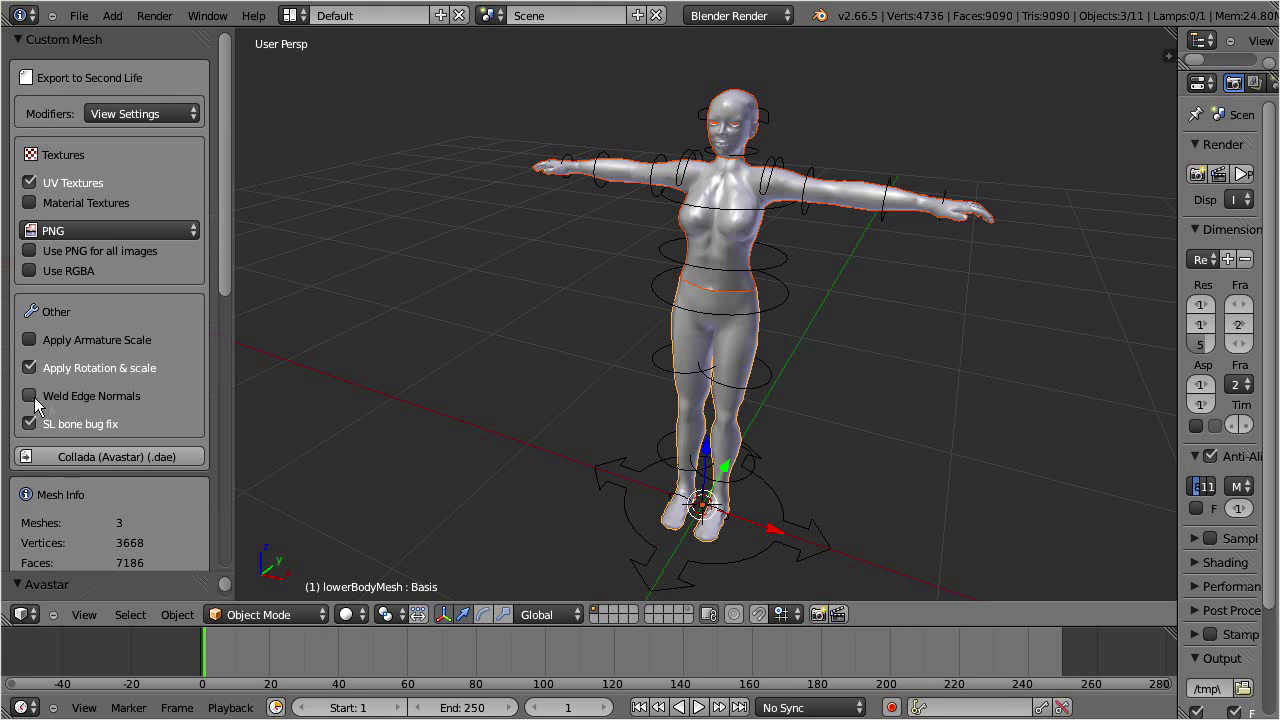
# Export the selection as Collada (Avastar) to welded_default_character.dae in the mymesh folder
pyautogui.click(84, 456)
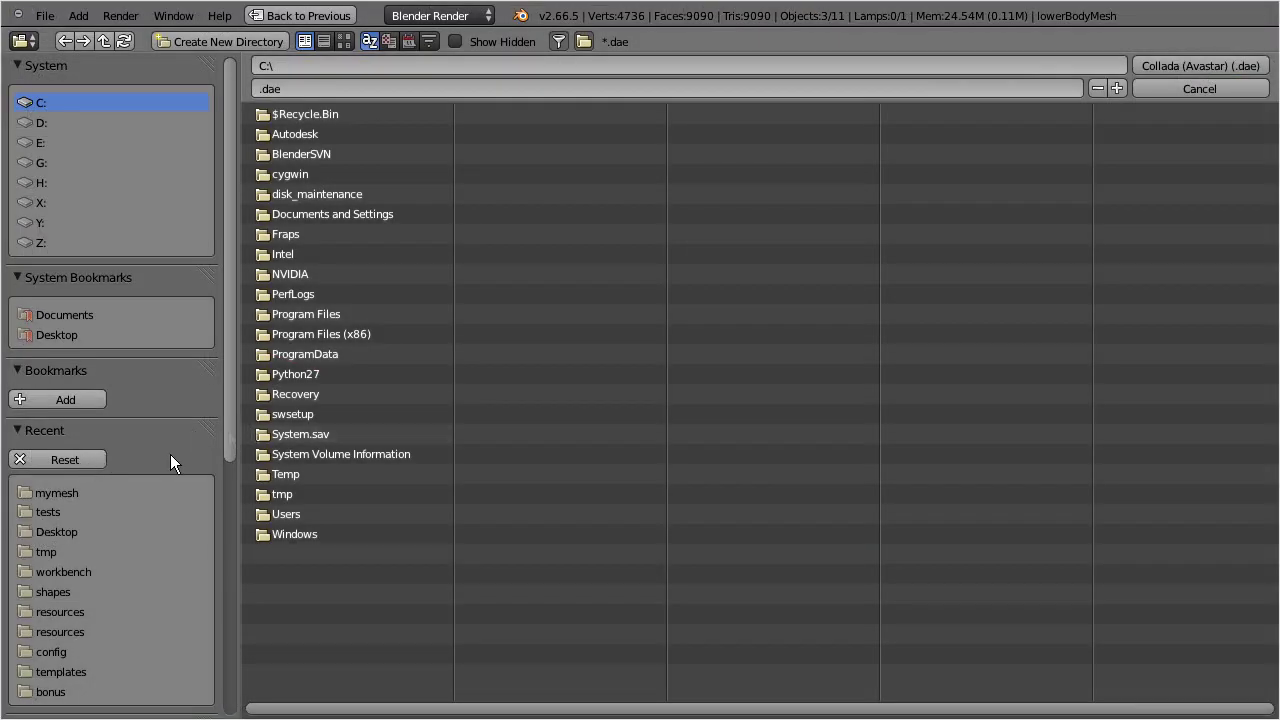
pyautogui.click(82, 493)
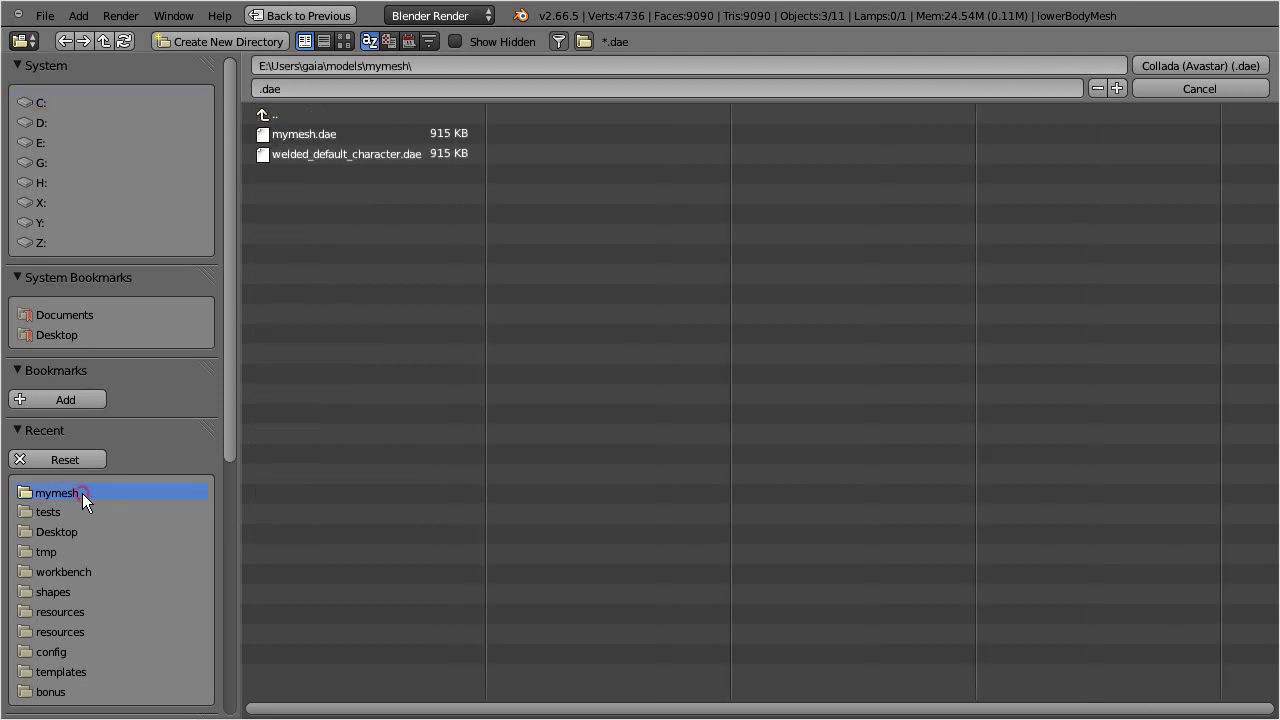
pyautogui.click(341, 156)
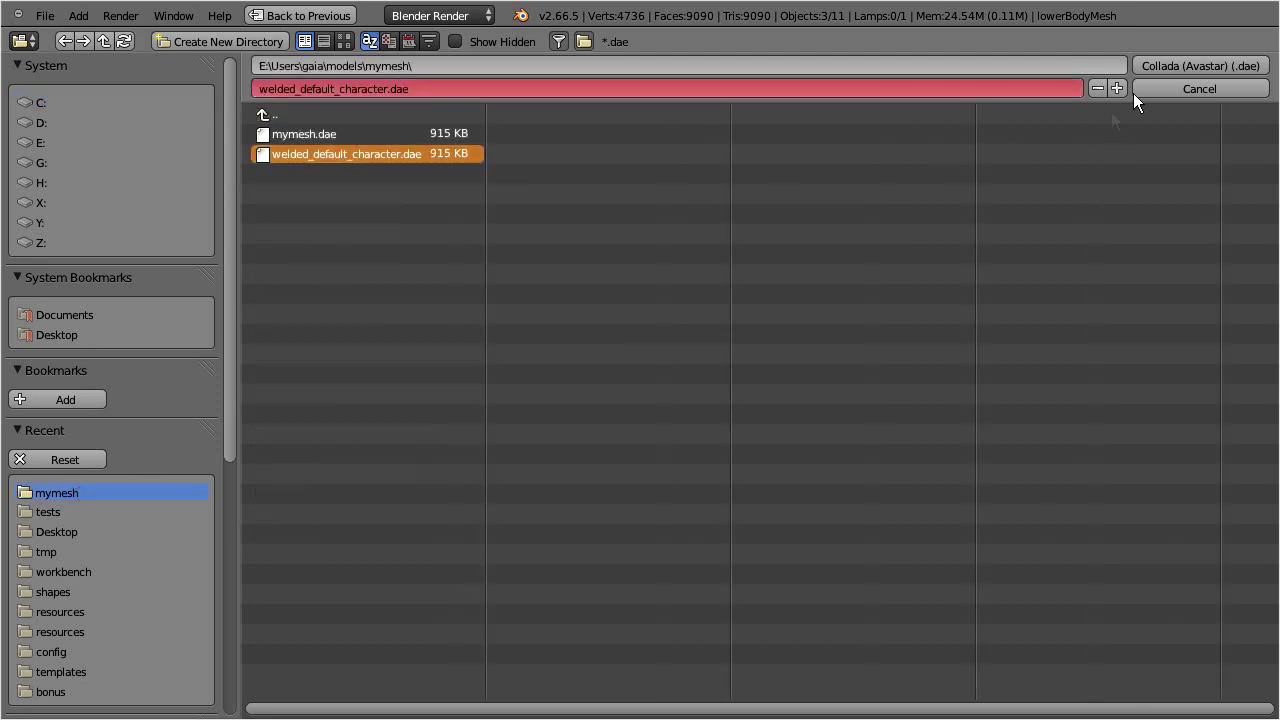
pyautogui.click(1158, 63)
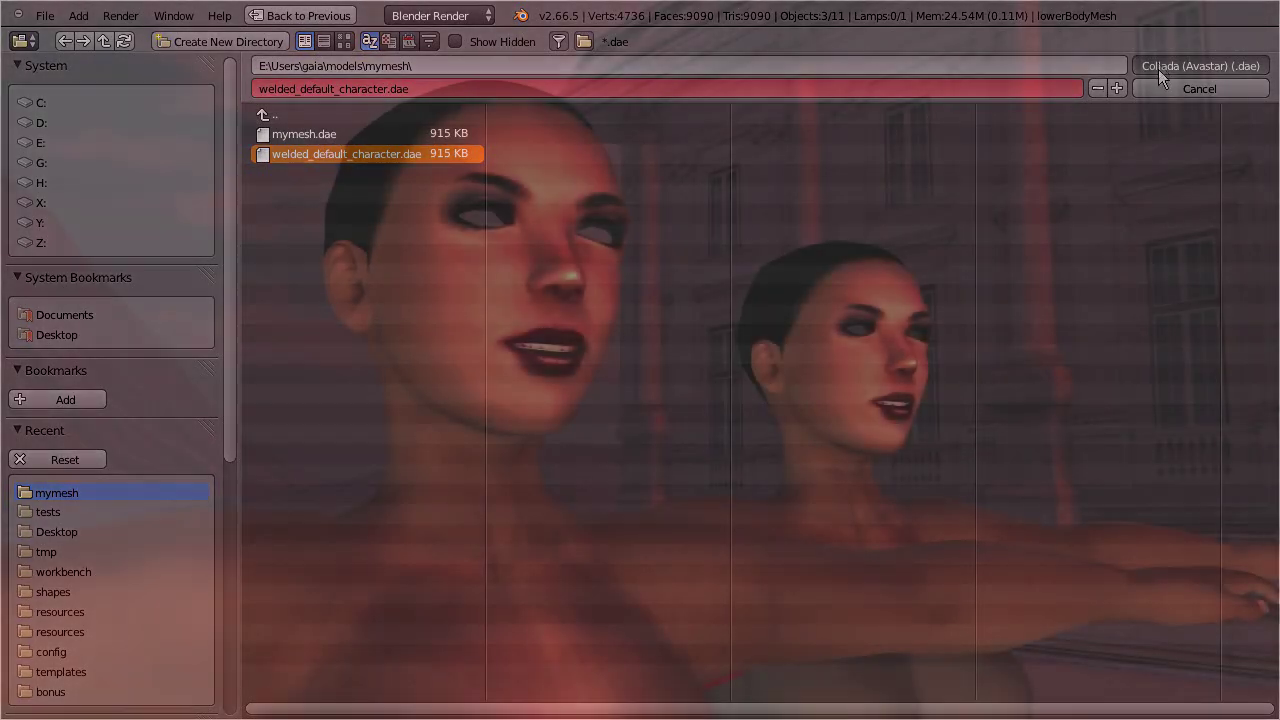